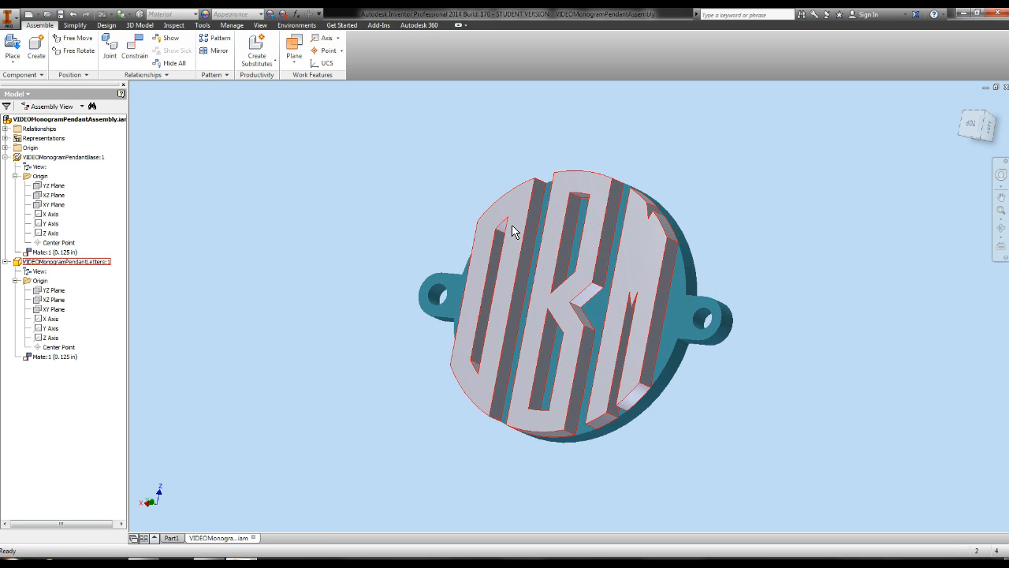
Start a new 2D sketch on the XZ plane of Part1.
{"action": "left_click_drag", "start_coordinate": [504, 232], "coordinate": [525, 212]}
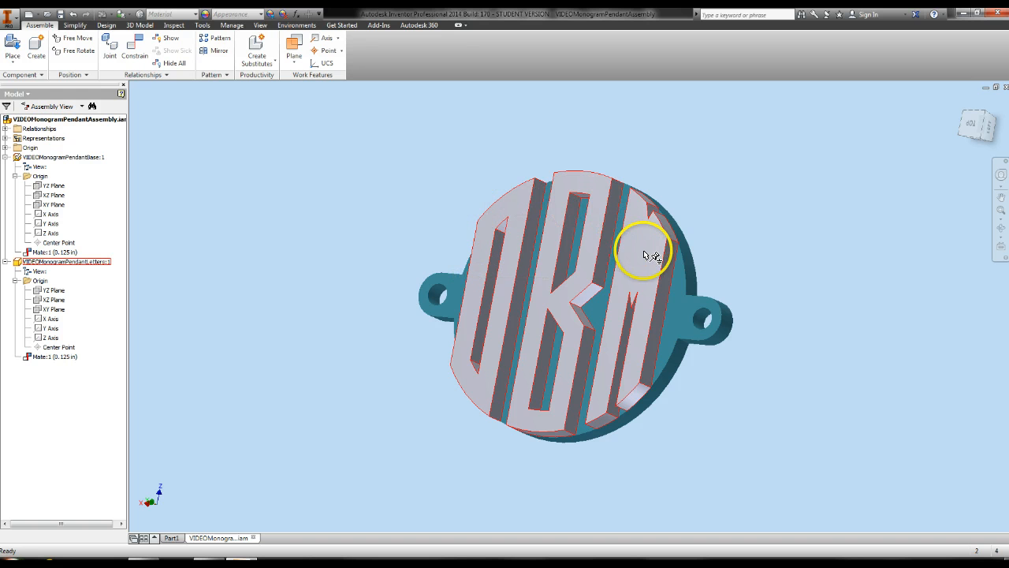
{"action": "left_click", "coordinate": [172, 537]}
{"action": "left_click", "coordinate": [429, 334]}
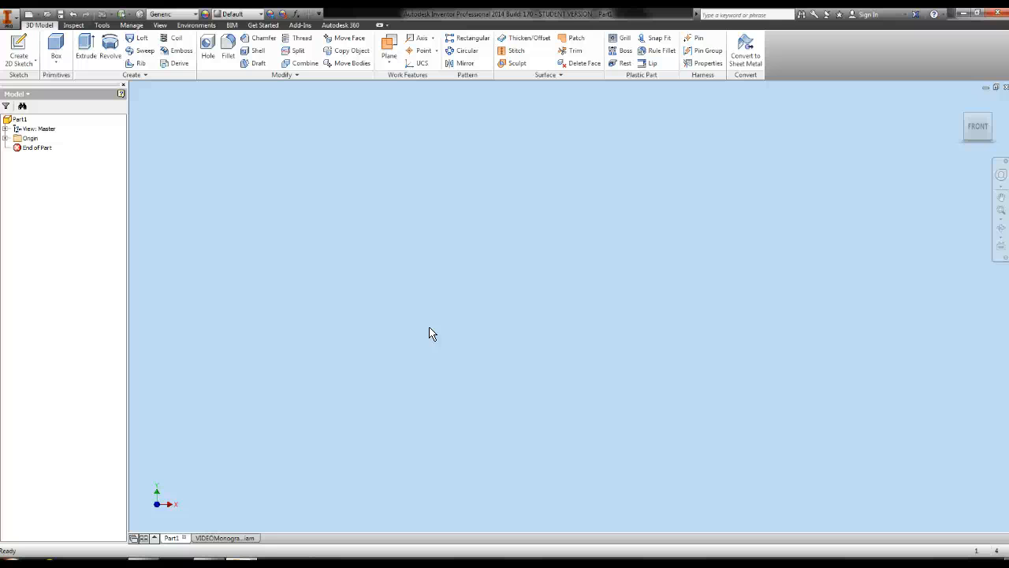
{"action": "left_click", "coordinate": [20, 52]}
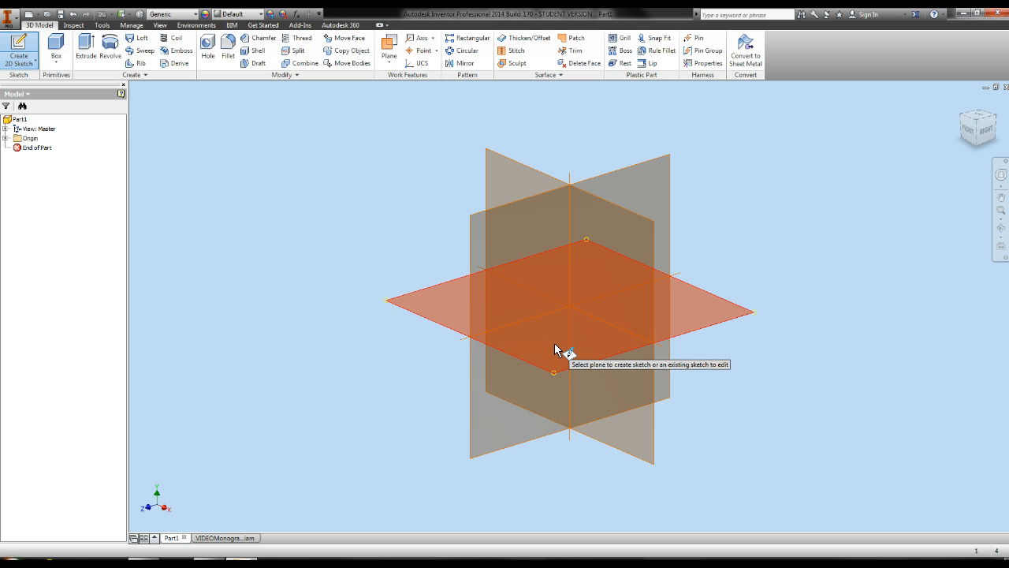
{"action": "mouse_move", "coordinate": [556, 347]}
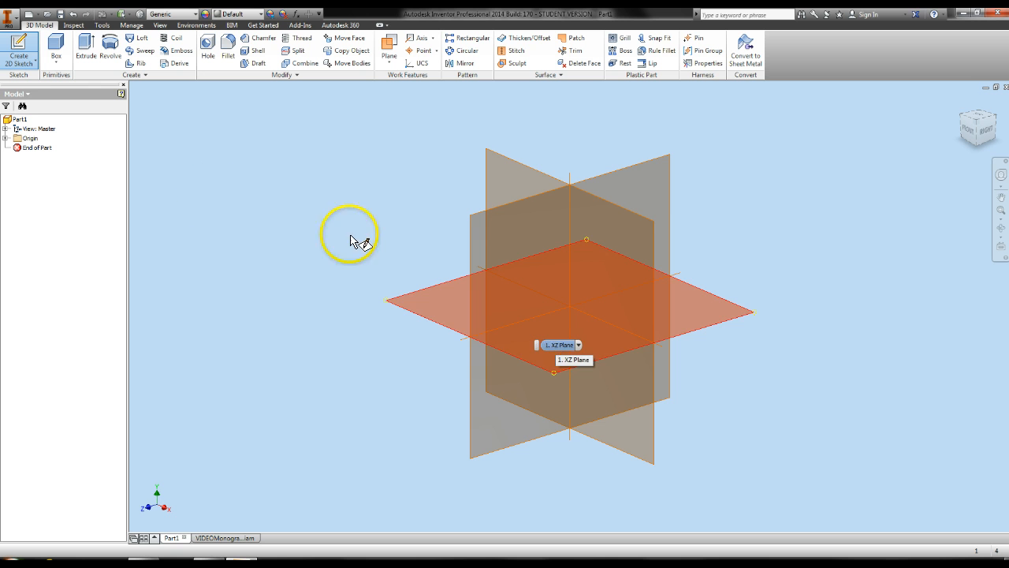
{"action": "left_click", "coordinate": [5, 139]}
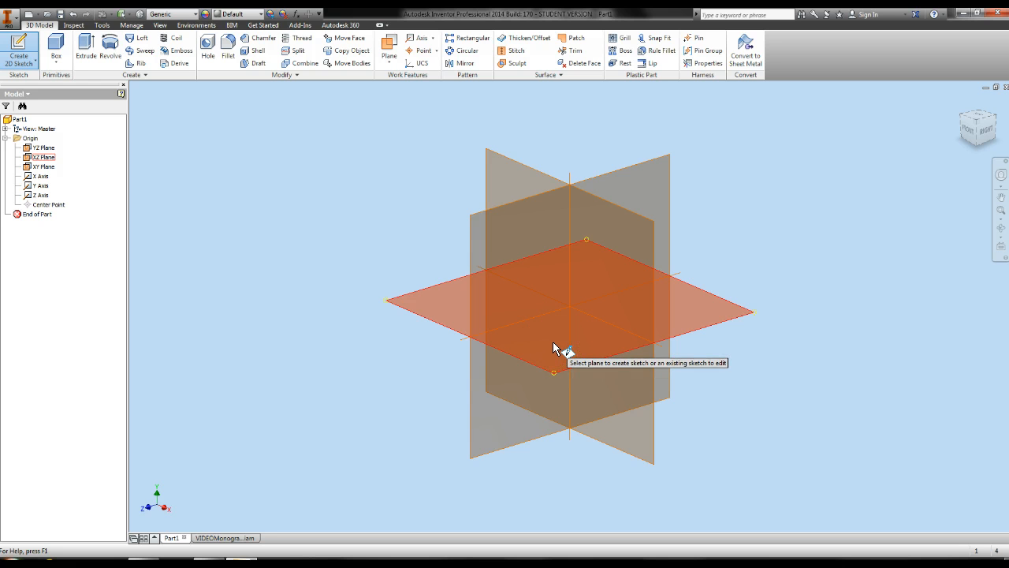
{"action": "mouse_move", "coordinate": [555, 348]}
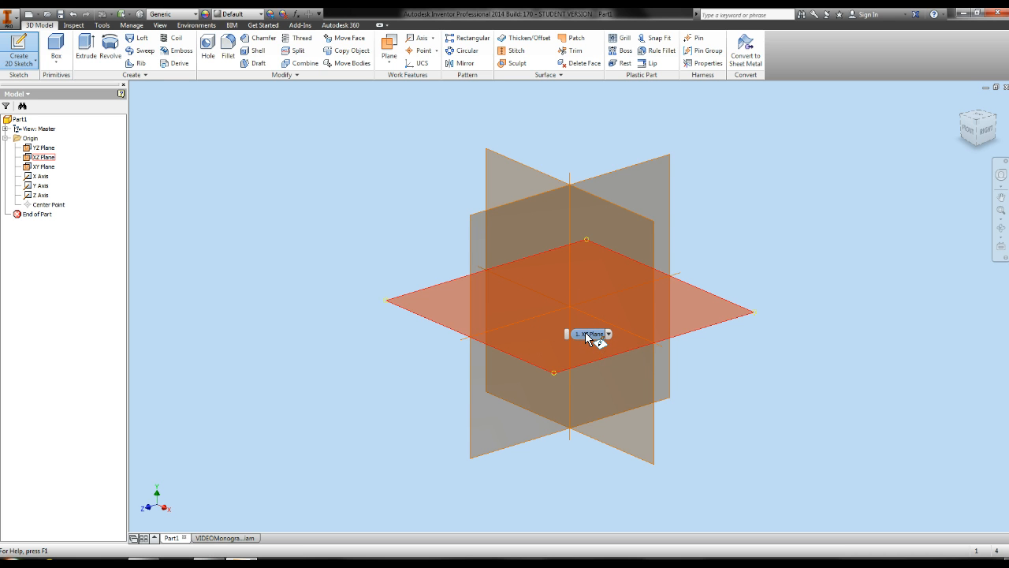
{"action": "left_click", "coordinate": [582, 325]}
{"action": "left_click", "coordinate": [517, 332]}
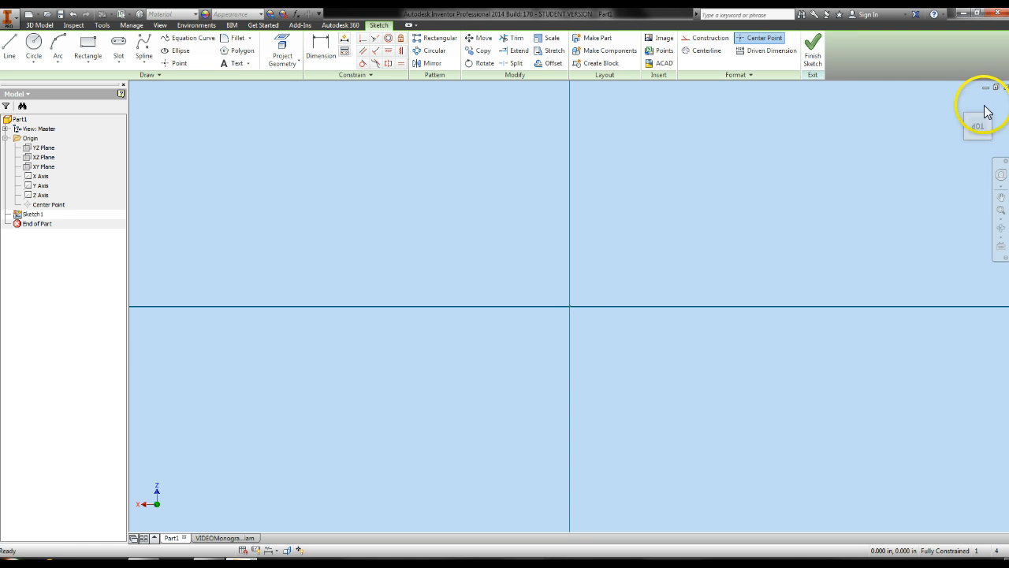
{"action": "mouse_move", "coordinate": [981, 135]}
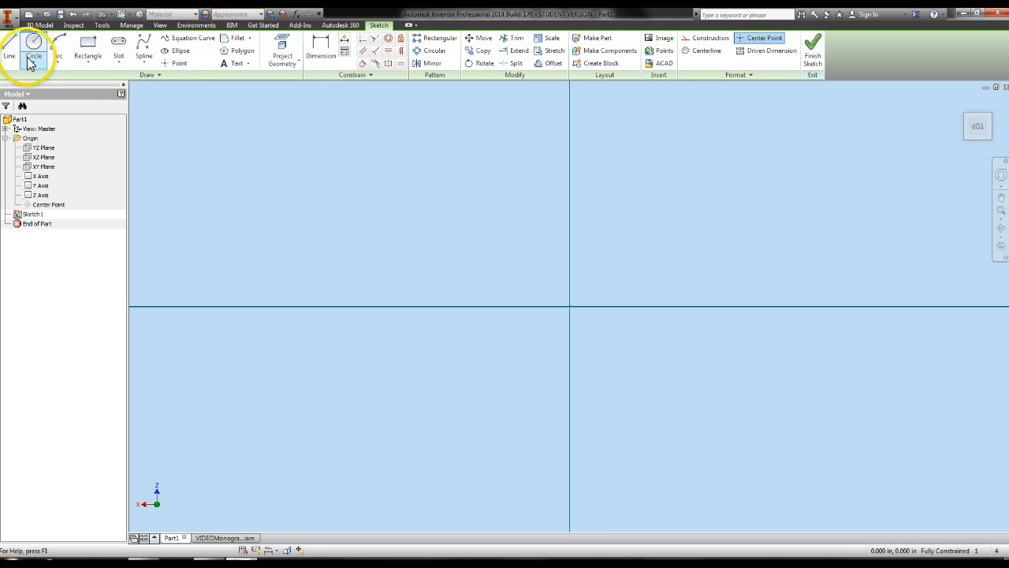
Draw a center-point circle about 0.92 in in diameter centered on the sketch origin.
{"action": "left_click", "coordinate": [226, 537]}
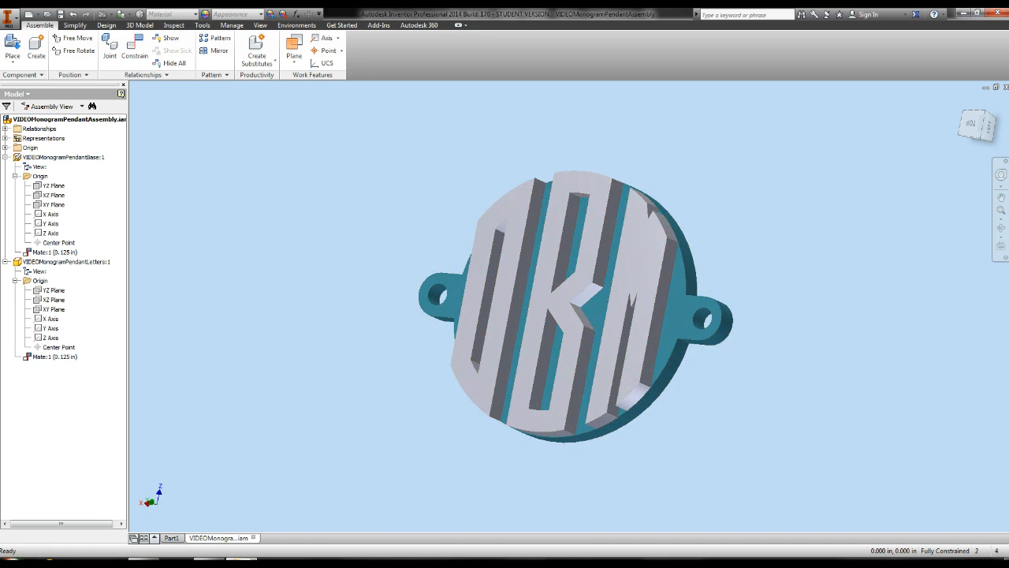
{"action": "left_click", "coordinate": [171, 539]}
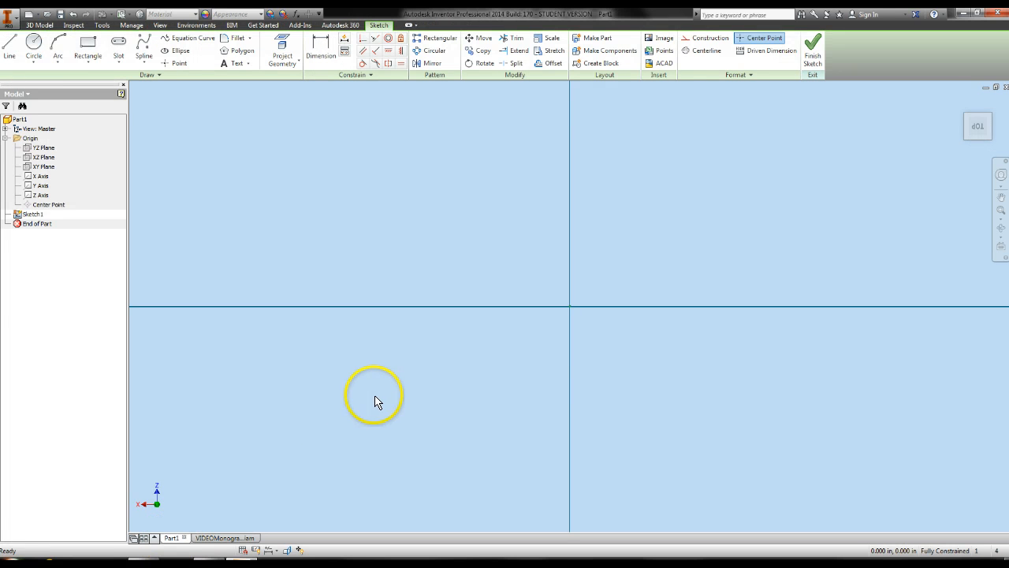
{"action": "left_click", "coordinate": [35, 61]}
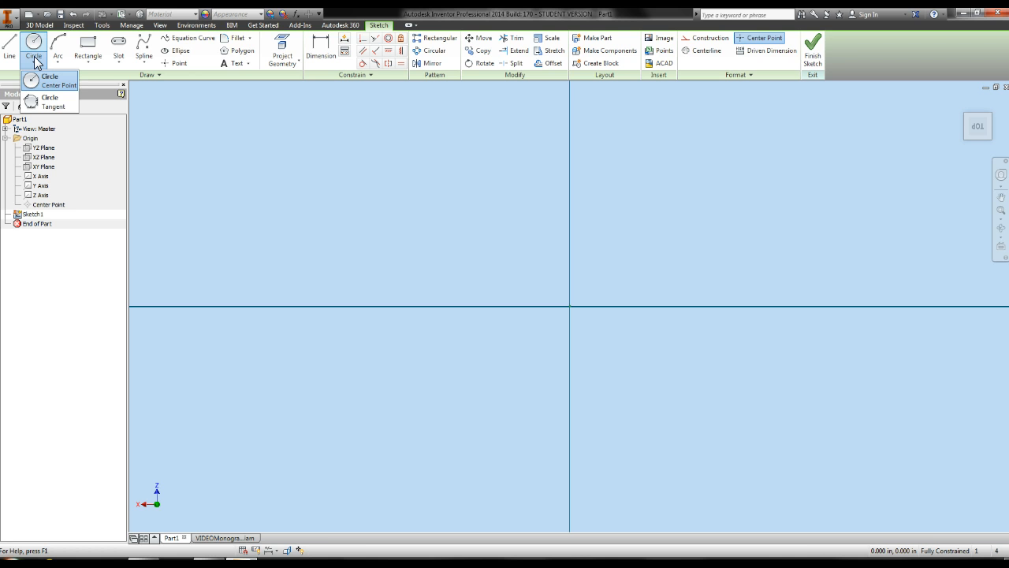
{"action": "left_click", "coordinate": [48, 82]}
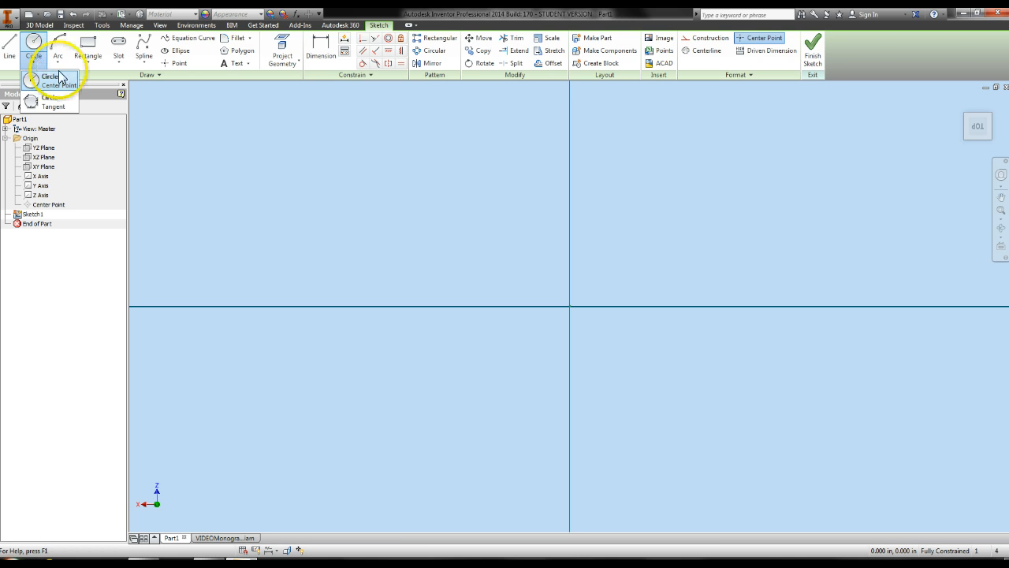
{"action": "left_click", "coordinate": [47, 82]}
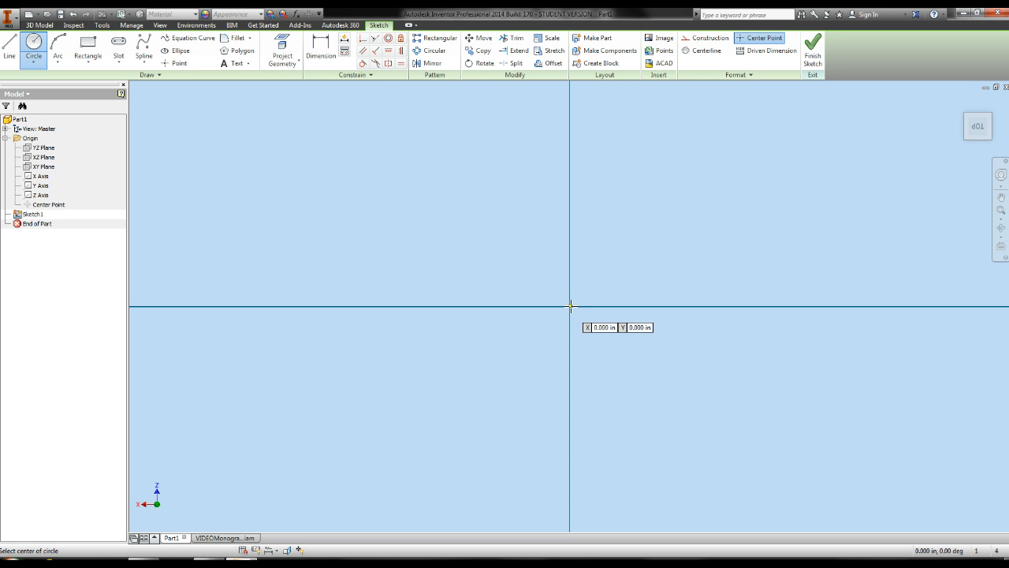
{"action": "left_click_drag", "start_coordinate": [570, 306], "coordinate": [701, 227]}
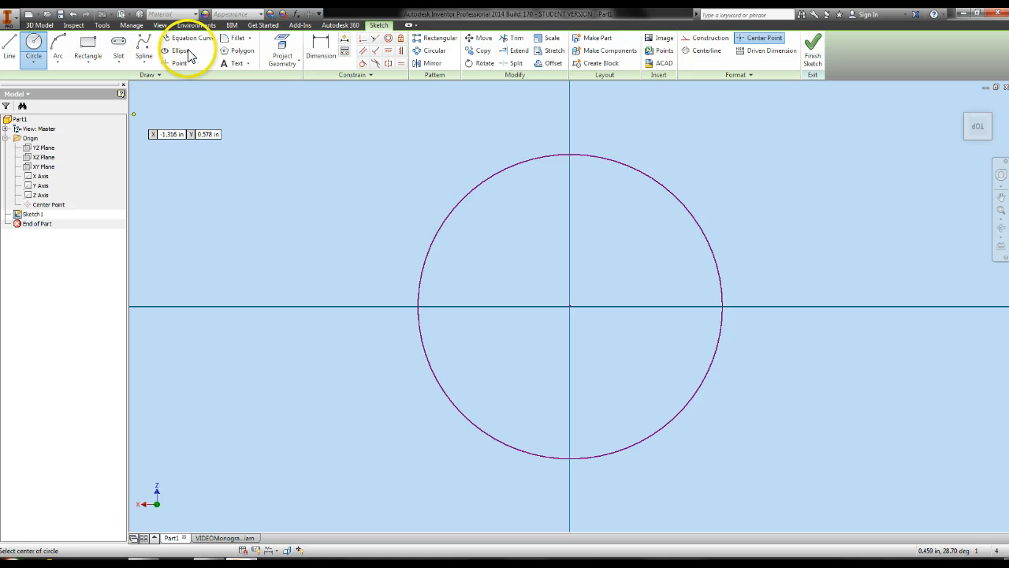
Dimension the circle's diameter and set it to 1.5 in.
{"action": "left_click", "coordinate": [318, 57]}
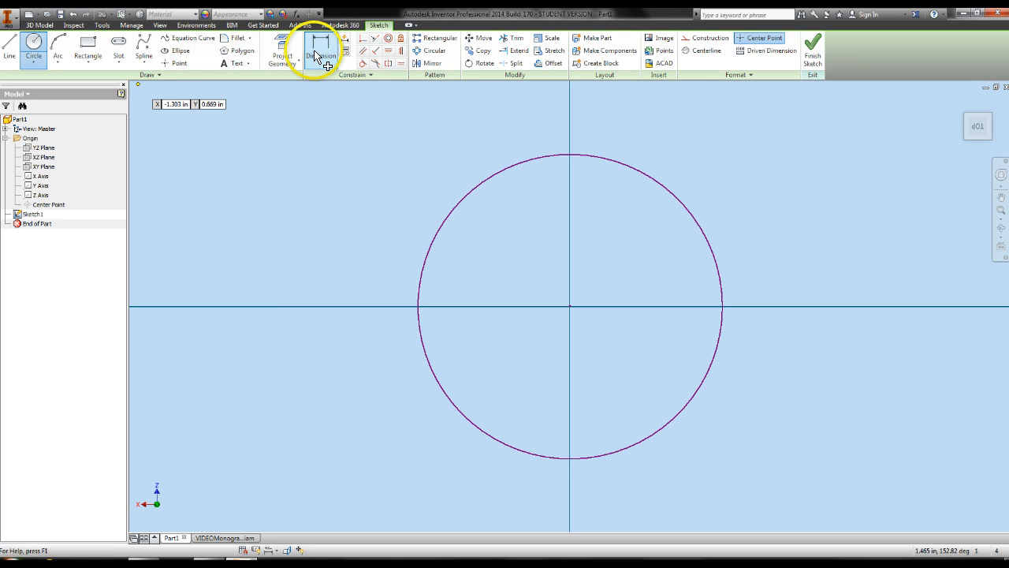
{"action": "left_click", "coordinate": [711, 256]}
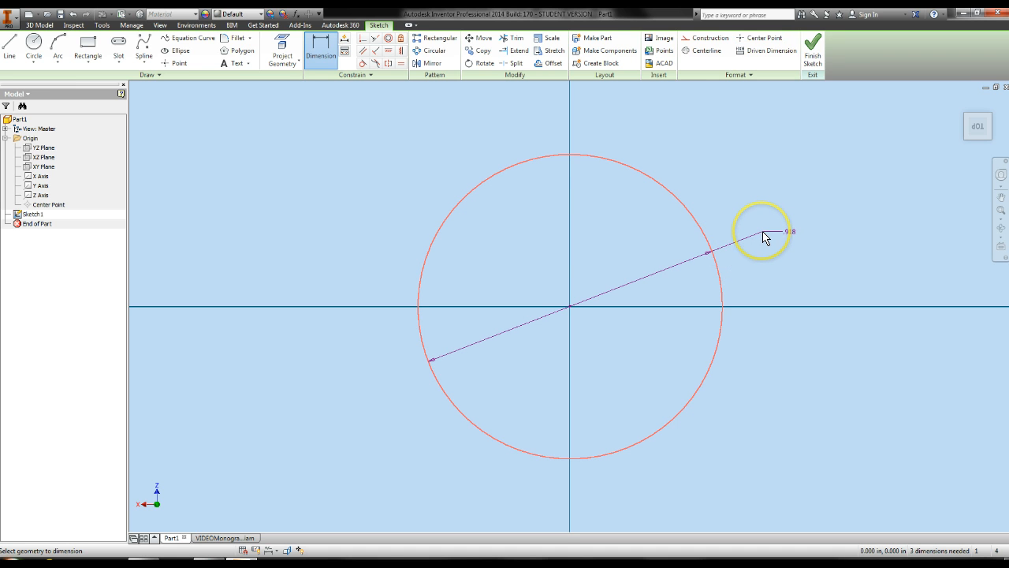
{"action": "left_click", "coordinate": [762, 236]}
{"action": "type", "text": "1.5"}
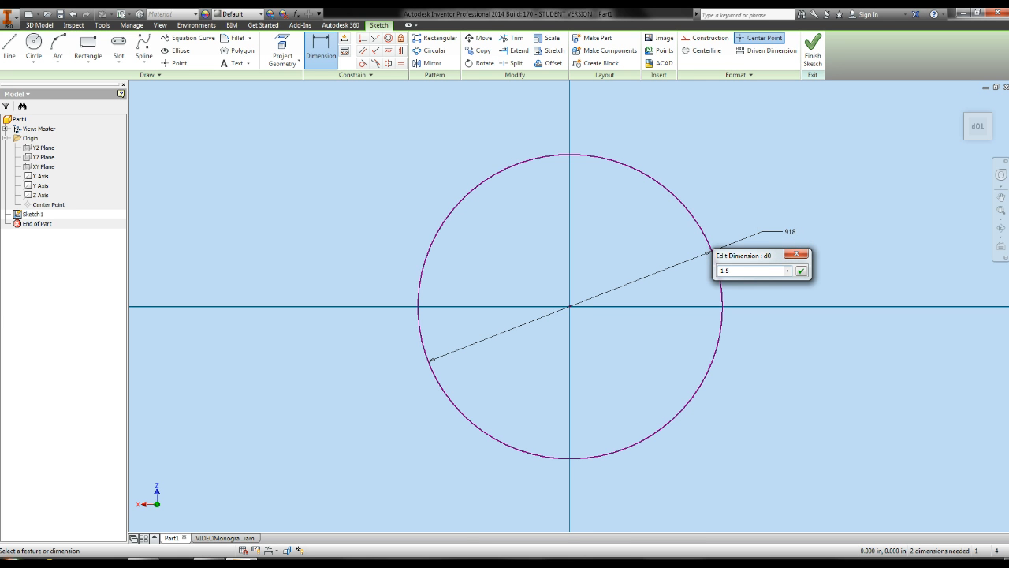
{"action": "key", "text": "Return"}
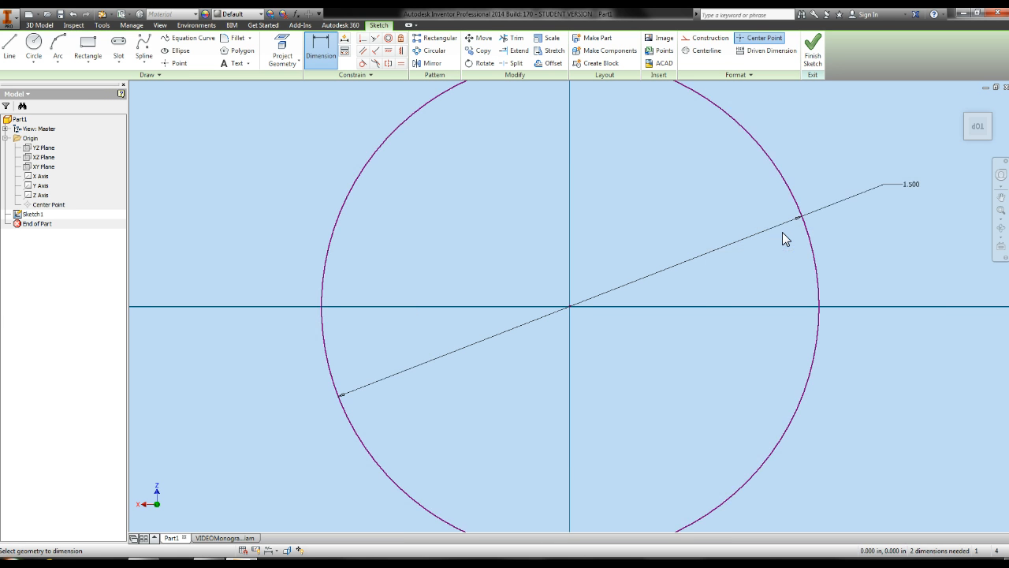
{"action": "scroll", "coordinate": [782, 232], "scroll_direction": "down", "scroll_amount": 3}
{"action": "scroll", "coordinate": [782, 232], "scroll_direction": "up", "scroll_amount": 5}
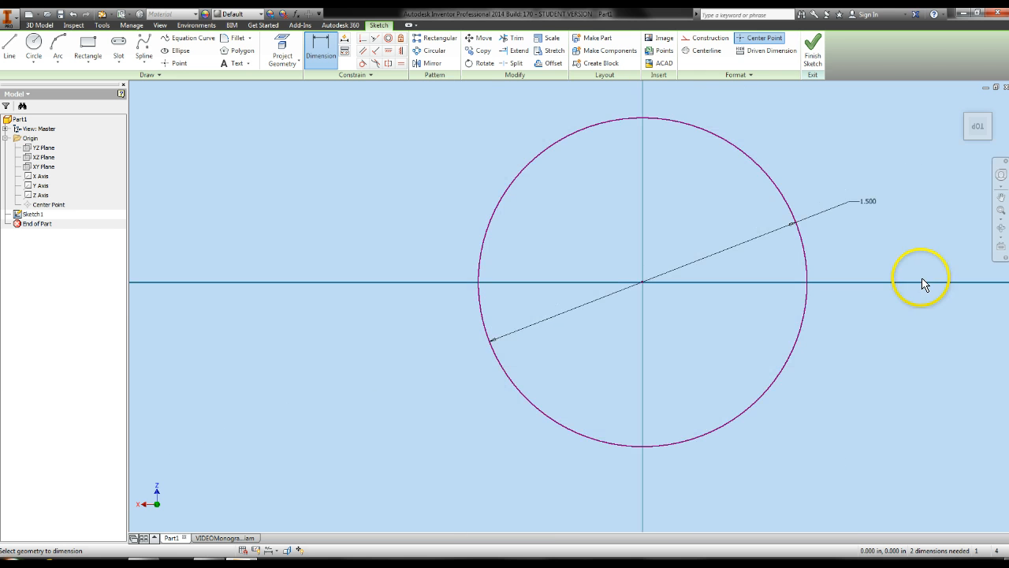
{"action": "mouse_move", "coordinate": [793, 287]}
{"action": "middle_mouse_down"}
{"action": "mouse_move", "coordinate": [779, 295]}
{"action": "mouse_move", "coordinate": [655, 272]}
{"action": "middle_mouse_up"}
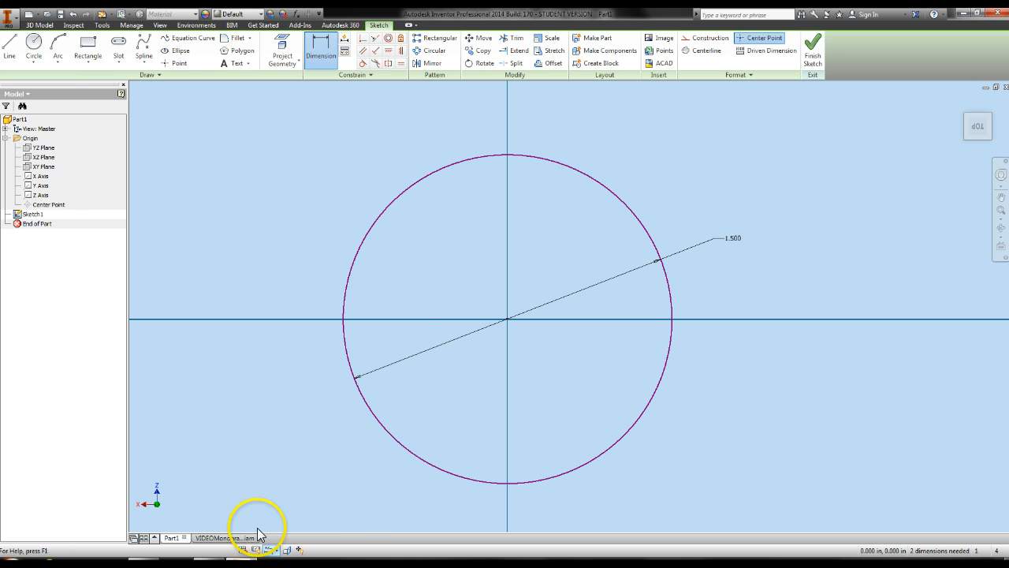
Draw a 0.250 in diameter circle centered at X 0.750 in + .125, Y 0, touching the large circle's right quadrant.
{"action": "left_click", "coordinate": [227, 539]}
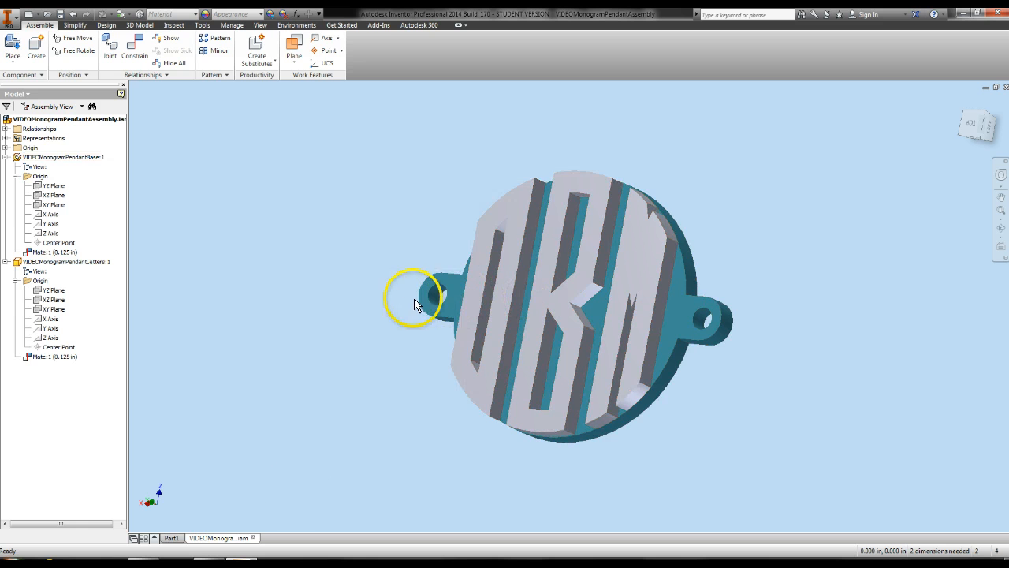
{"action": "left_click", "coordinate": [171, 539]}
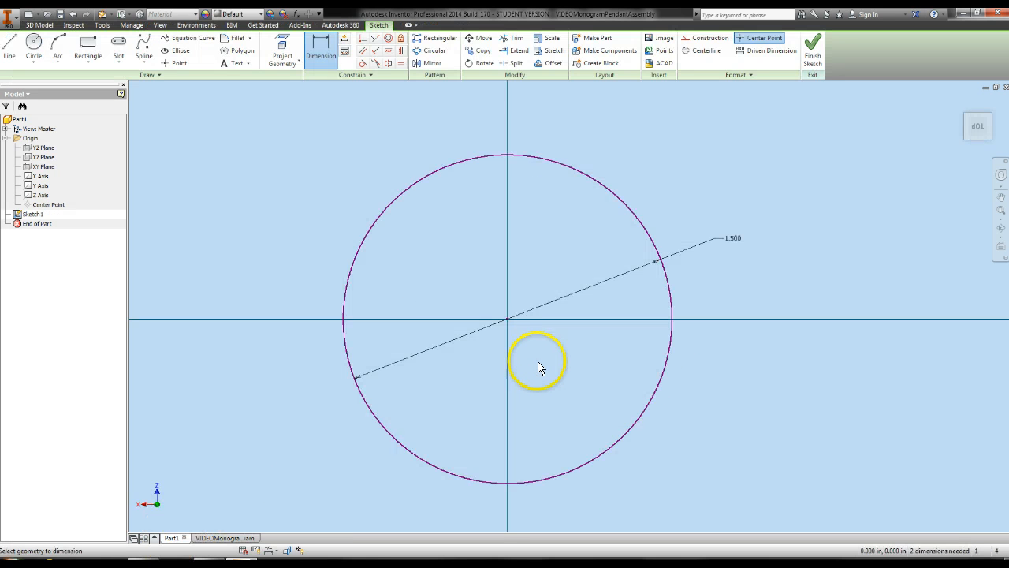
{"action": "left_click", "coordinate": [35, 59]}
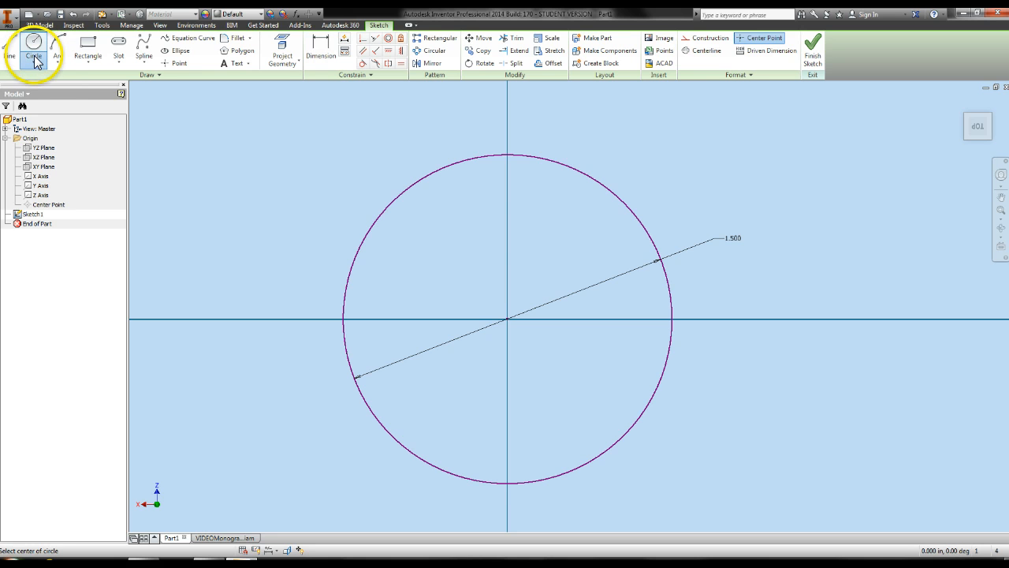
{"action": "left_click", "coordinate": [34, 62]}
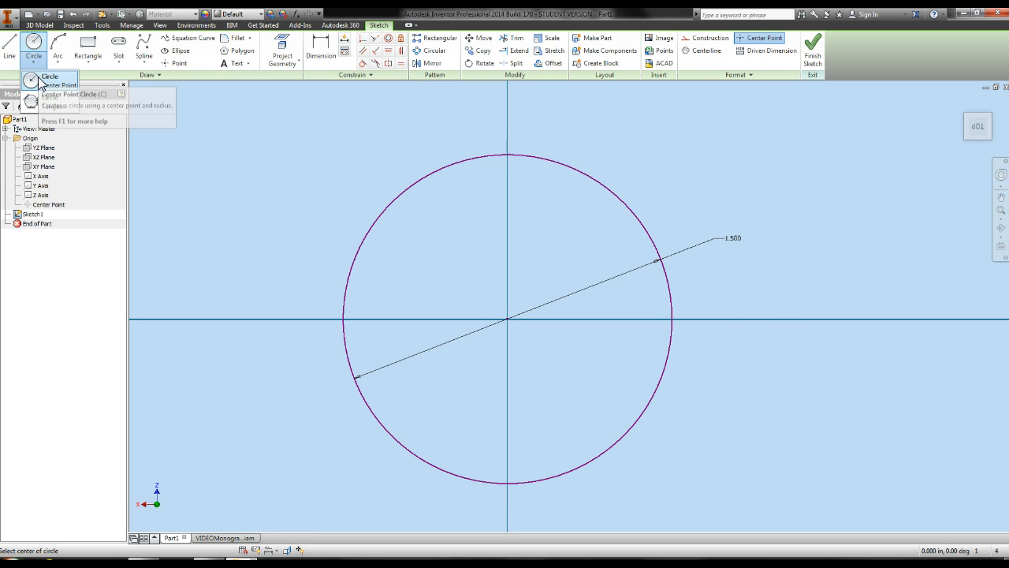
{"action": "left_click", "coordinate": [41, 82]}
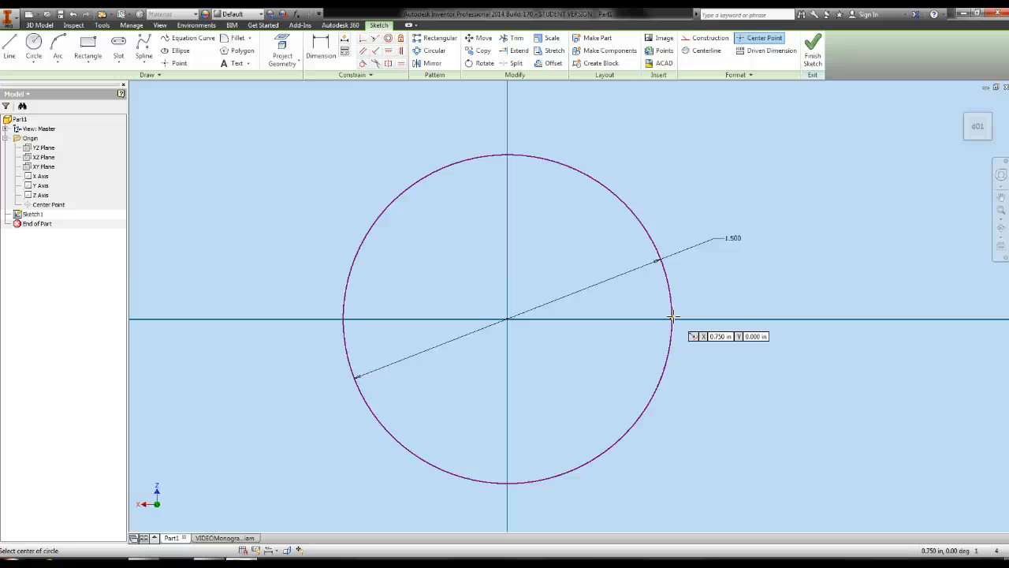
{"action": "key", "text": "Tab"}
{"action": "key", "text": "Tab"}
{"action": "type", "text": ".125"}
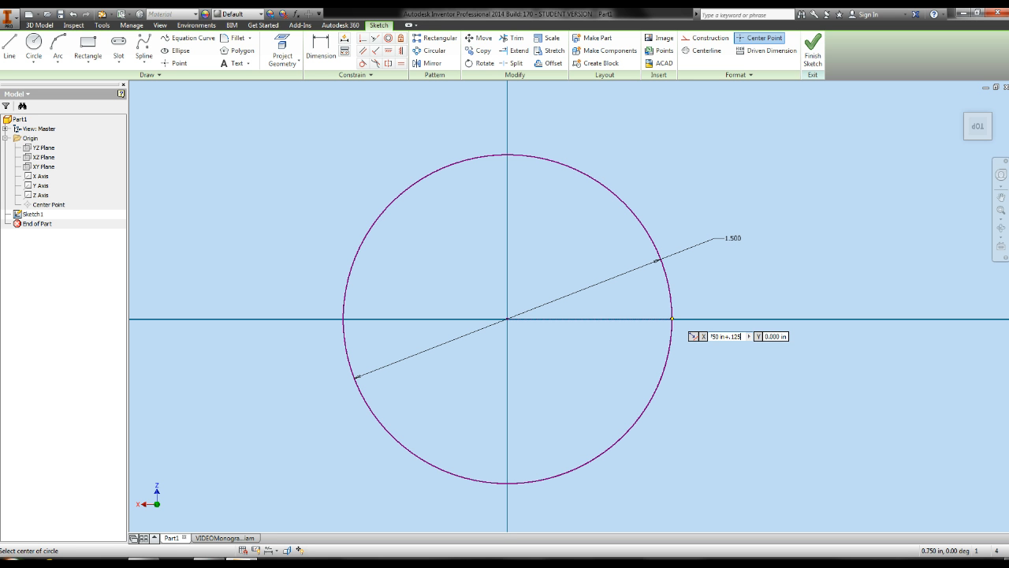
{"action": "key", "text": "Return"}
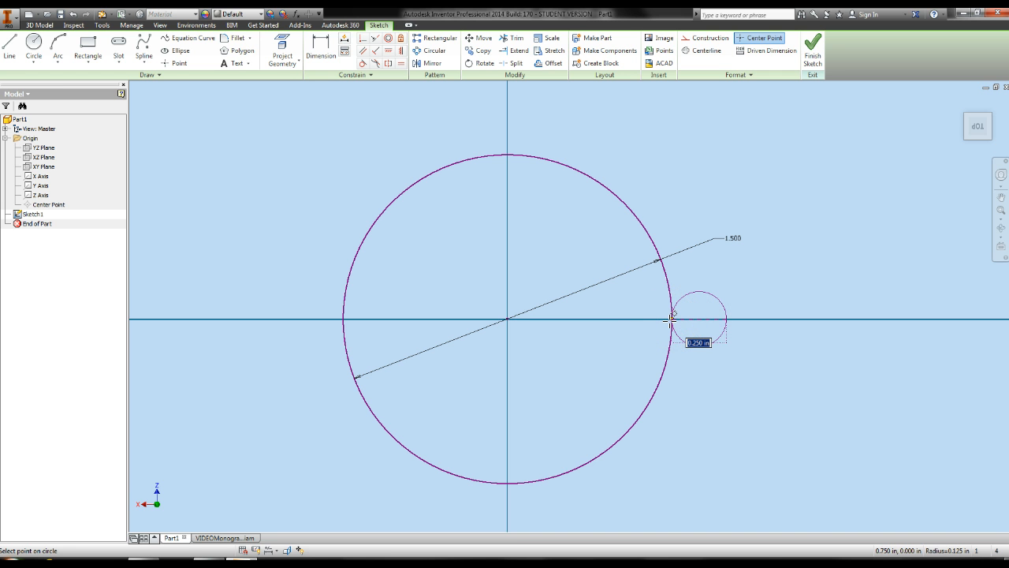
{"action": "left_click", "coordinate": [671, 318]}
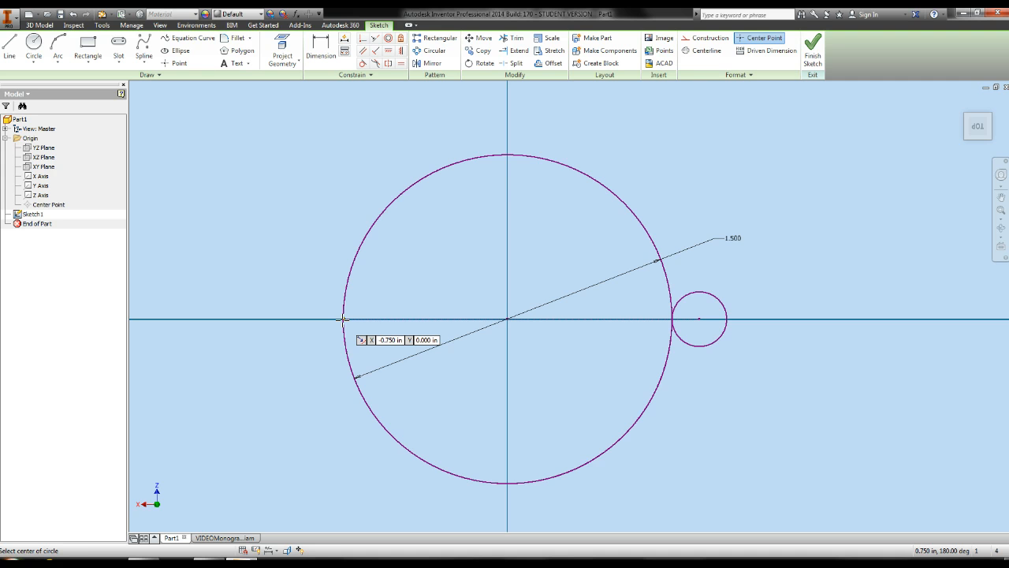
Draw a matching 0.250 in circle centered at X -0.750 in - .125, Y 0, touching the large circle's left quadrant.
{"action": "key", "text": "Tab"}
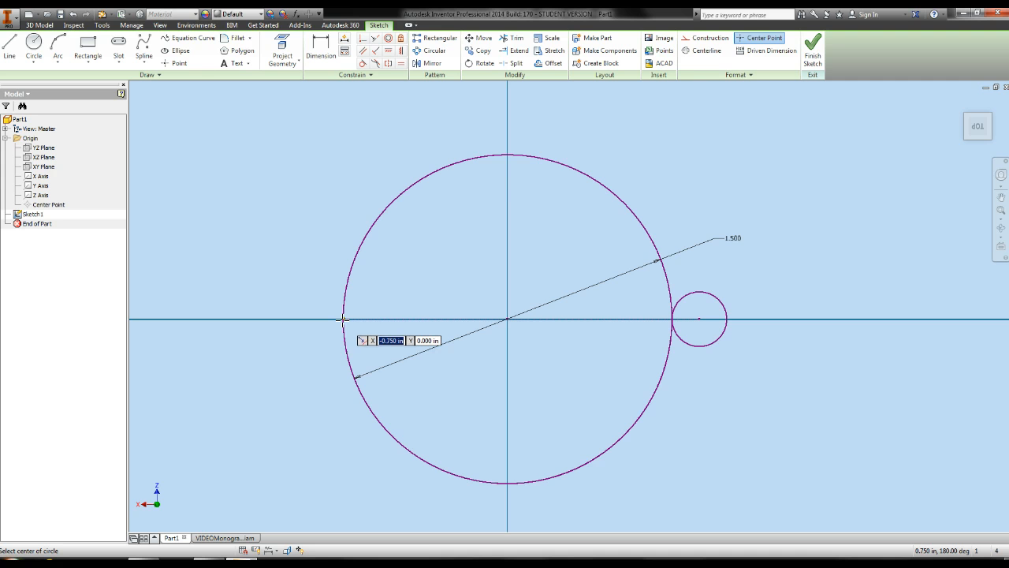
{"action": "key", "text": "Left"}
{"action": "key", "text": "Left"}
{"action": "key", "text": "Left"}
{"action": "key", "text": "Left"}
{"action": "key", "text": "Left"}
{"action": "key", "text": "Left"}
{"action": "key", "text": "Right"}
{"action": "key", "text": "Right"}
{"action": "key", "text": "Right"}
{"action": "key", "text": "Right"}
{"action": "key", "text": "Right"}
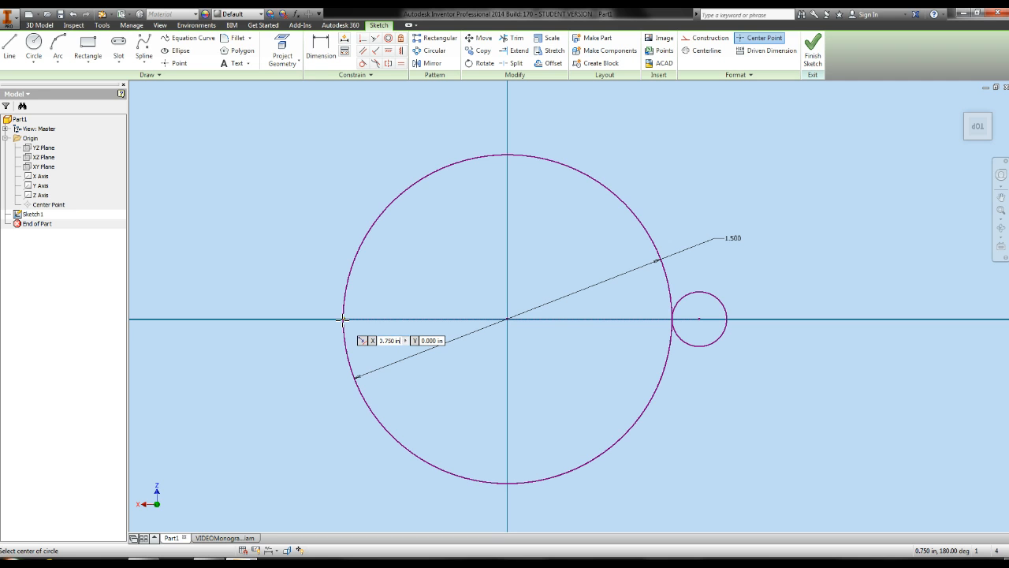
{"action": "type", "text": "-.125"}
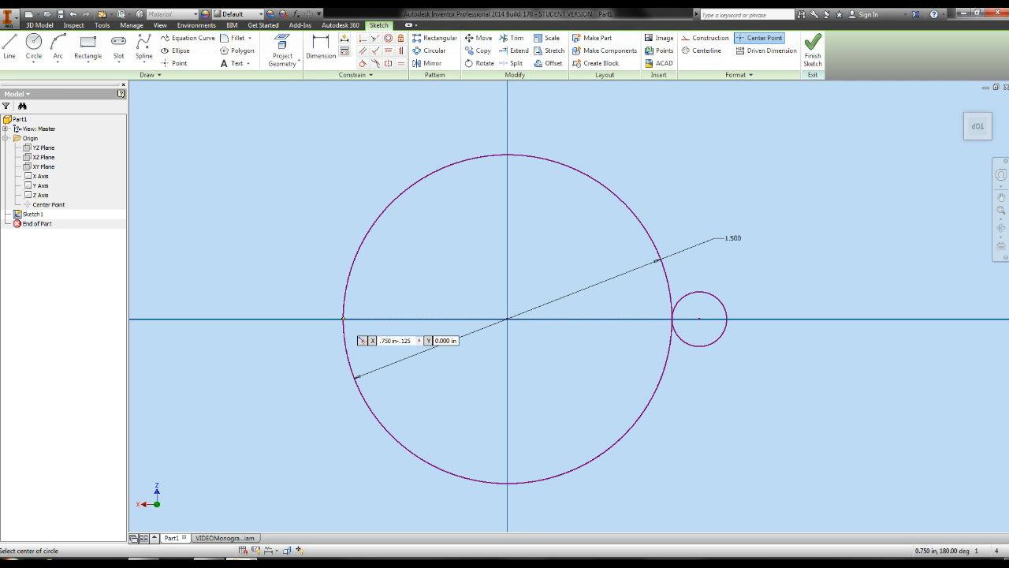
{"action": "key", "text": "Return"}
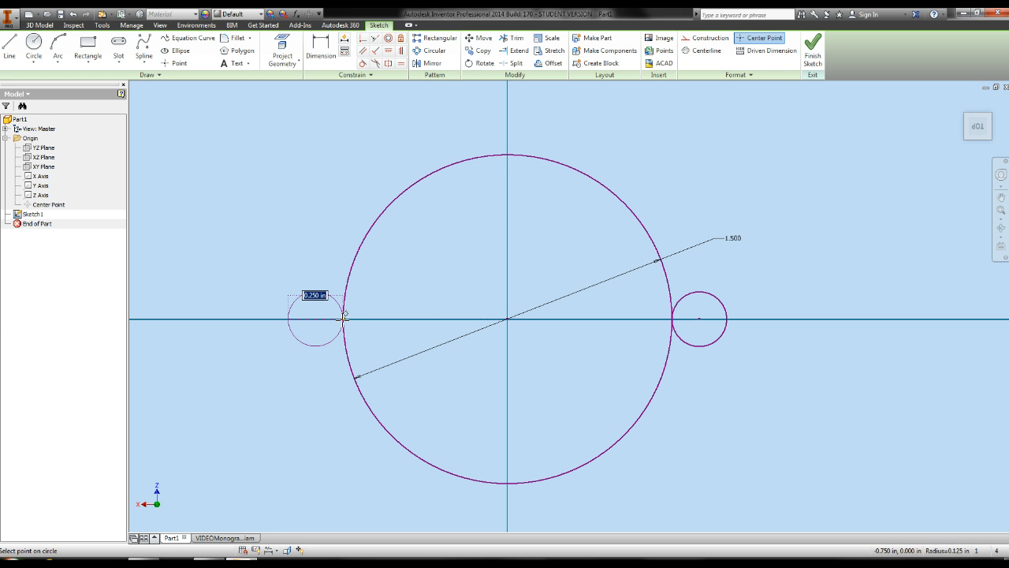
{"action": "left_click", "coordinate": [344, 317]}
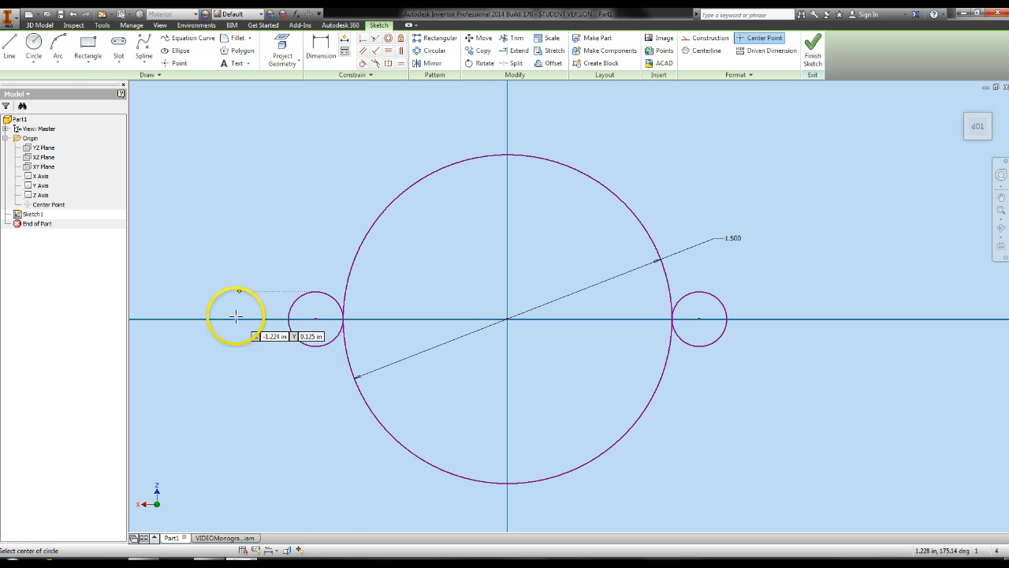
Examine the side loops on the finished pendant assembly and return to the Part1 sketch.
{"action": "left_click", "coordinate": [223, 540]}
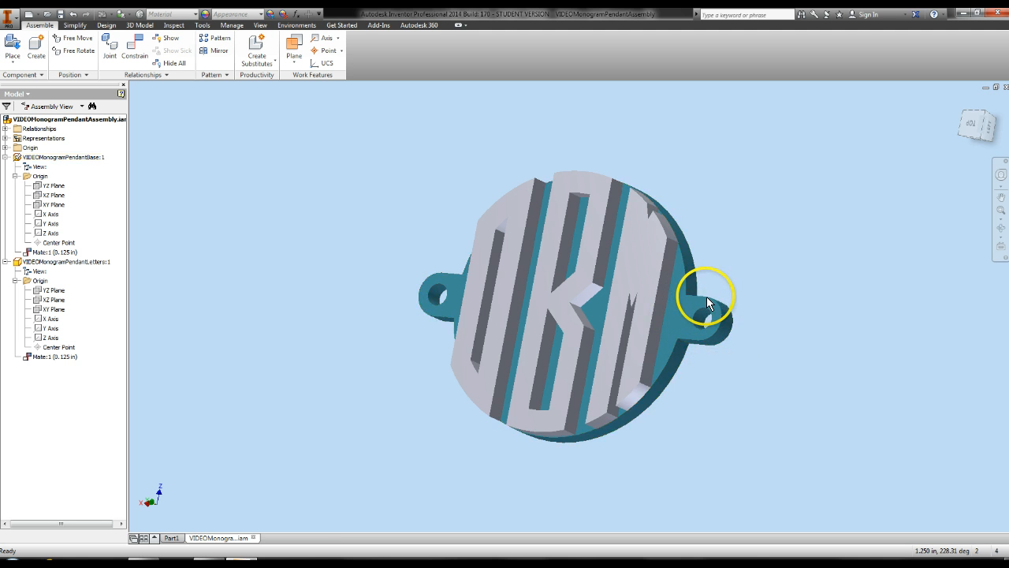
{"action": "left_click", "coordinate": [172, 538]}
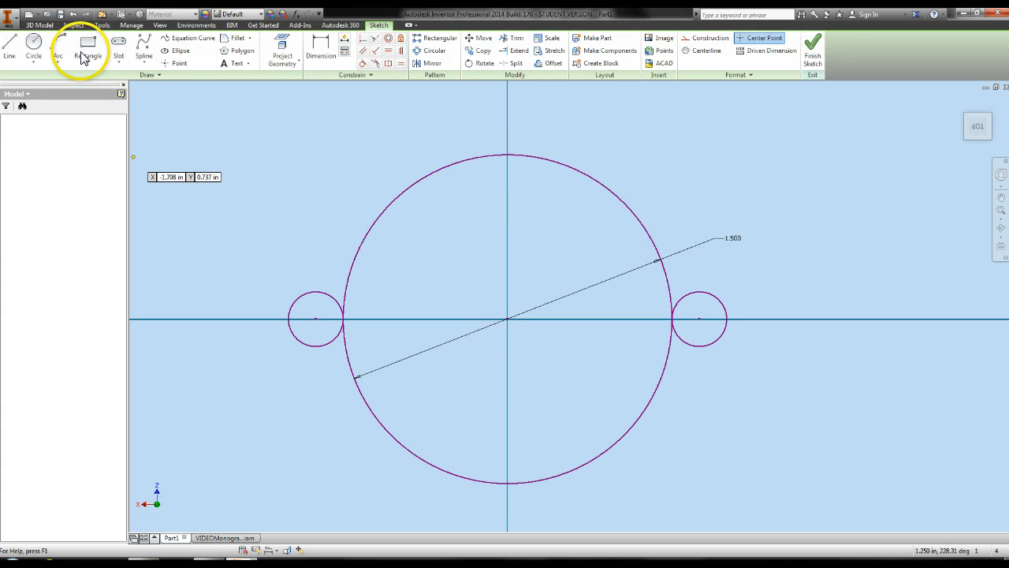
Draw two horizontal lines about 0.135 in long from the right small circle's top and bottom quadrants to the large circle.
{"action": "left_click", "coordinate": [10, 62]}
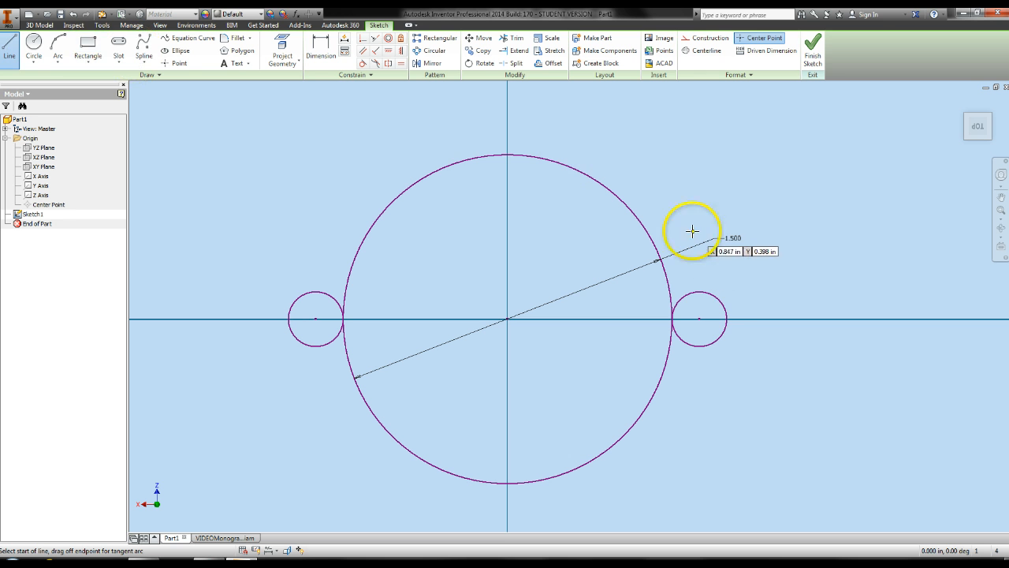
{"action": "left_click", "coordinate": [698, 291]}
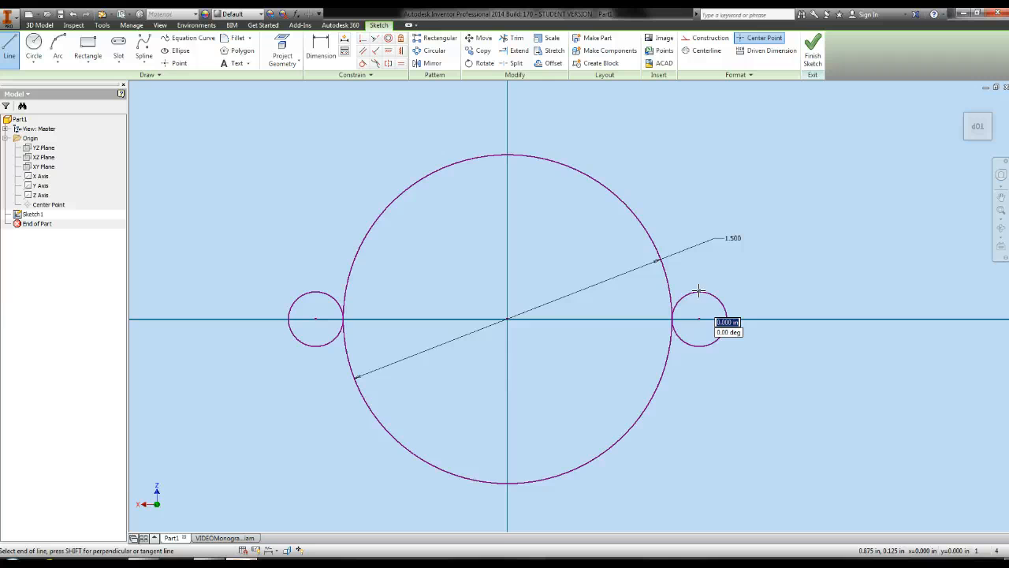
{"action": "left_click_drag", "start_coordinate": [698, 291], "coordinate": [667, 291]}
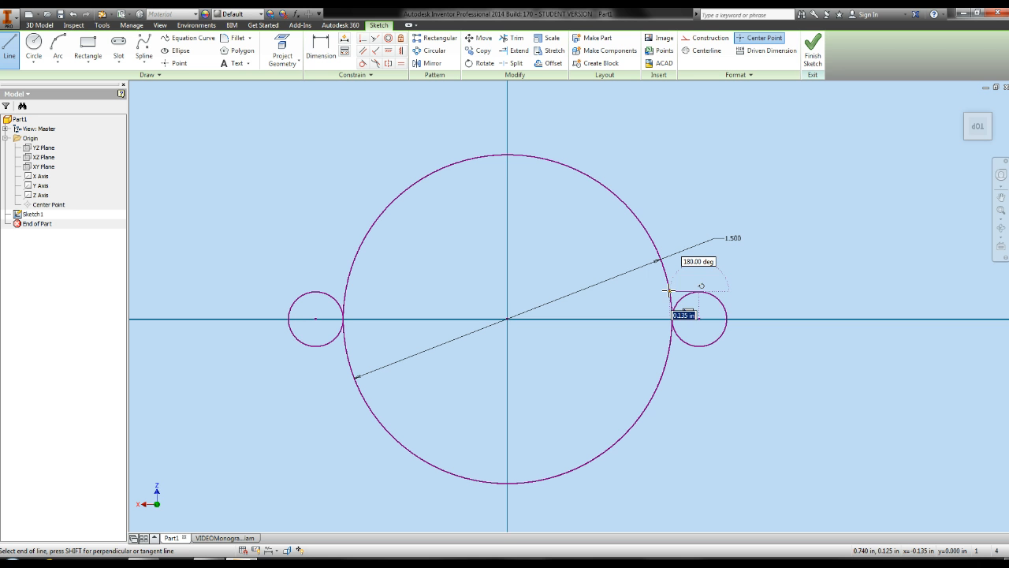
{"action": "key", "text": "Return"}
{"action": "left_click", "coordinate": [669, 293]}
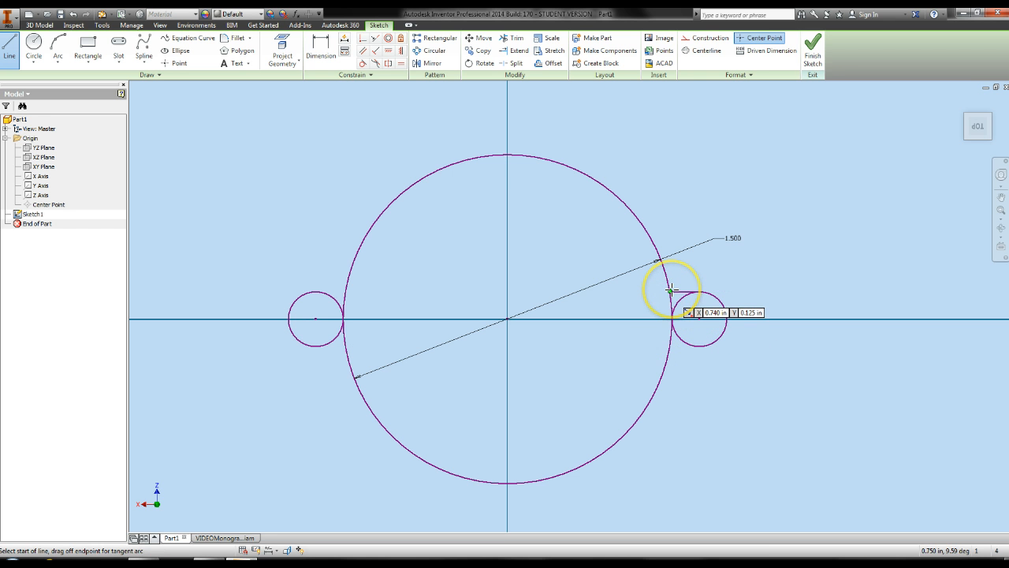
{"action": "left_click", "coordinate": [667, 292]}
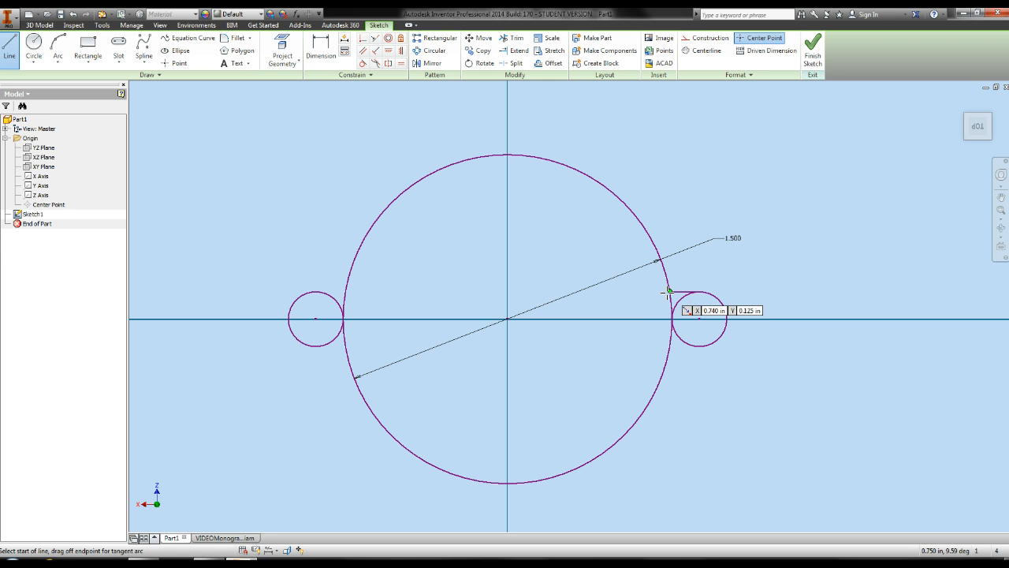
{"action": "left_click", "coordinate": [698, 344]}
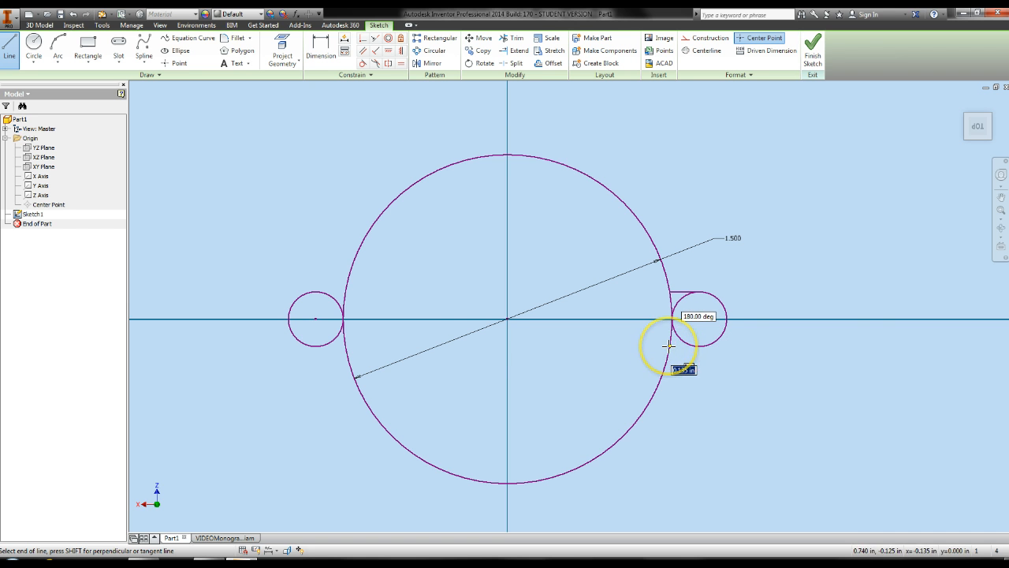
{"action": "double_click", "coordinate": [669, 345]}
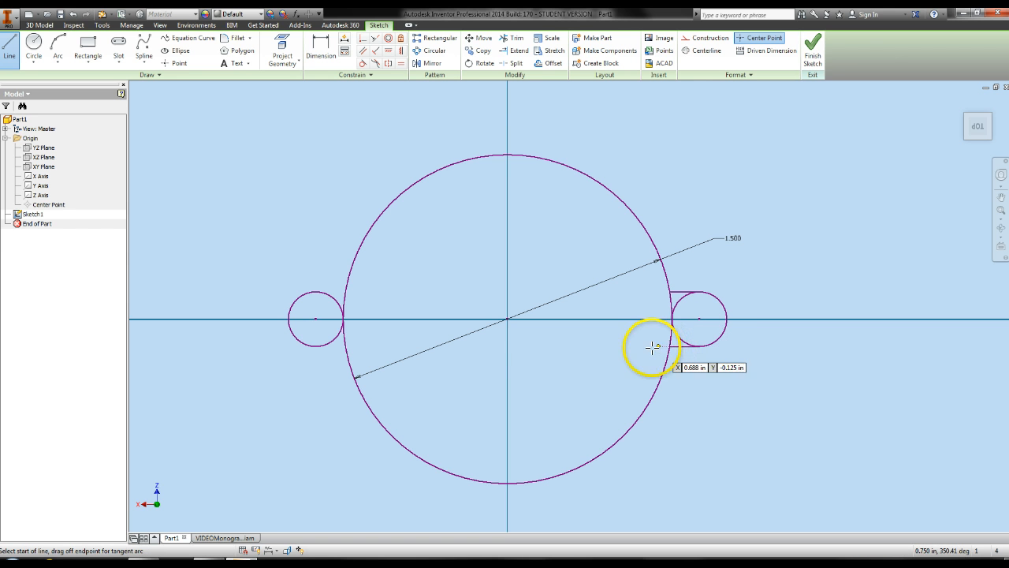
Draw matching horizontal lines from the left small circle's top and bottom quadrants to the large circle.
{"action": "left_click", "coordinate": [317, 290]}
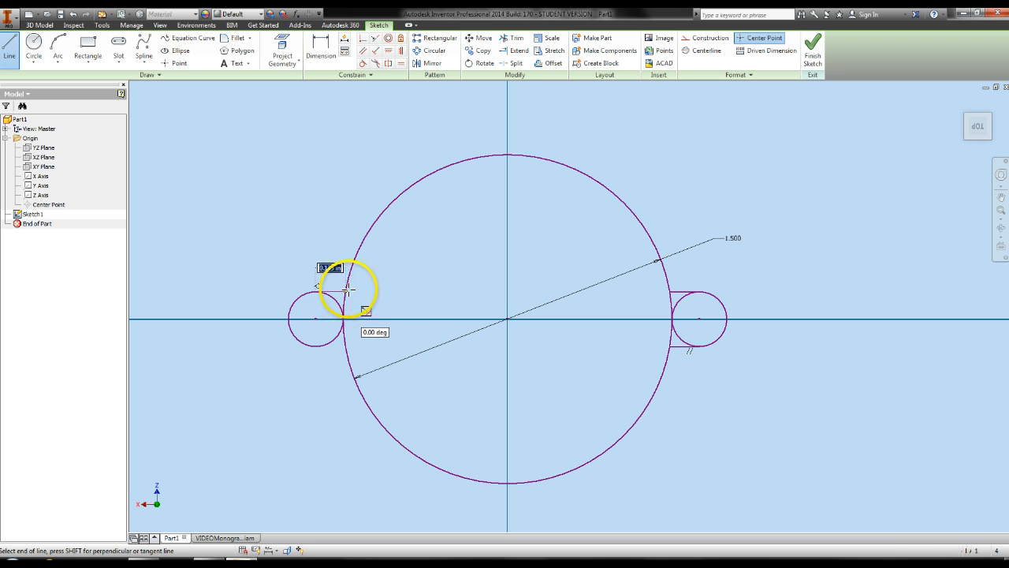
{"action": "double_click", "coordinate": [344, 290]}
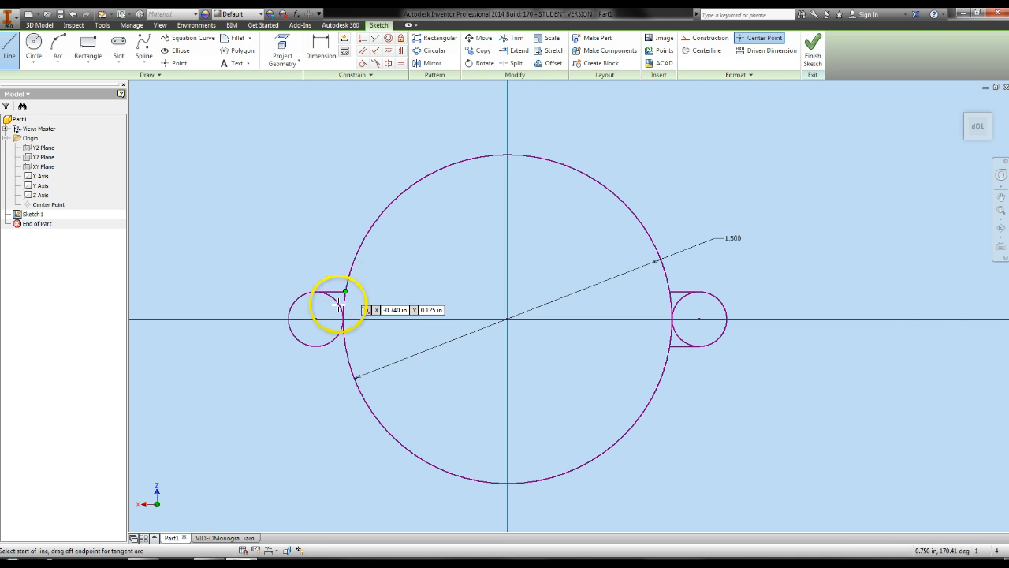
{"action": "left_click", "coordinate": [318, 345]}
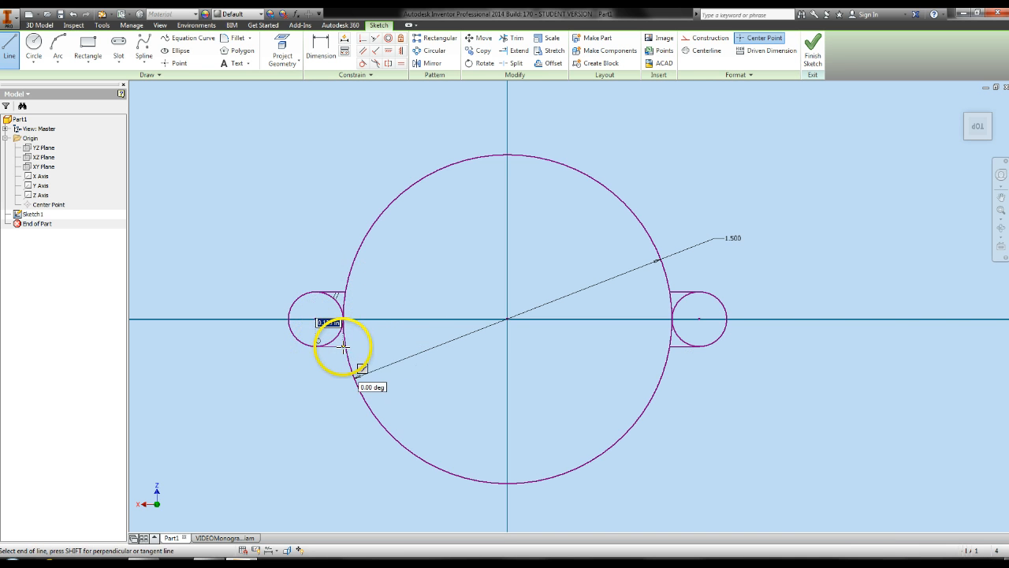
{"action": "double_click", "coordinate": [344, 346]}
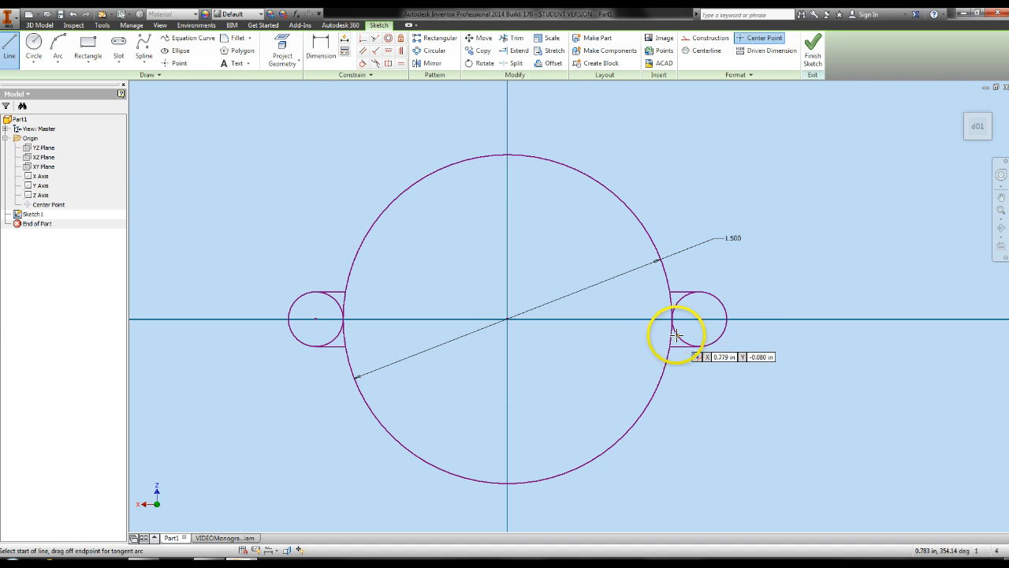
Trim the inner halves of both small circles between their connecting lines, leaving rounded outer ends.
{"action": "left_click", "coordinate": [513, 39]}
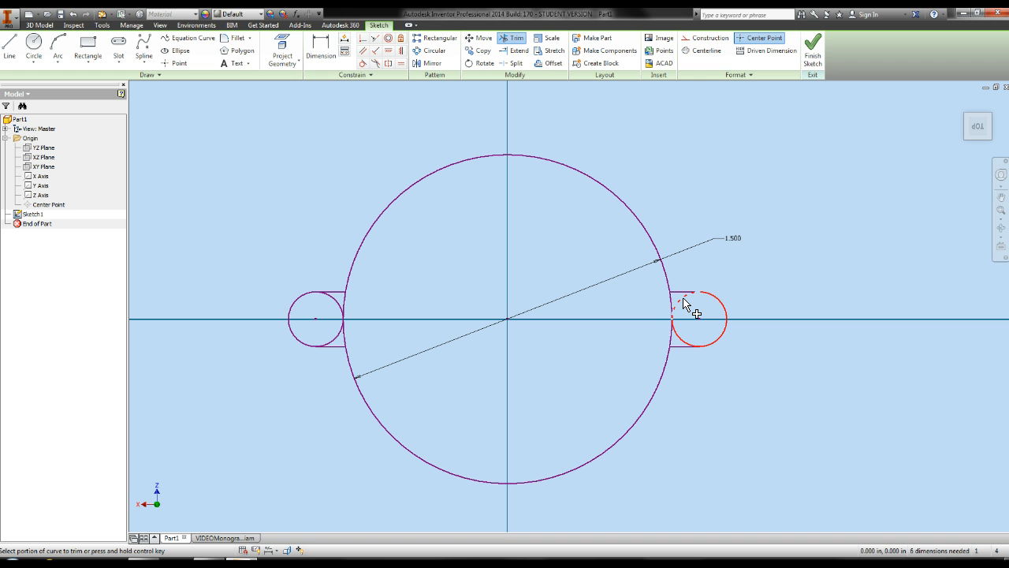
{"action": "left_click", "coordinate": [679, 337]}
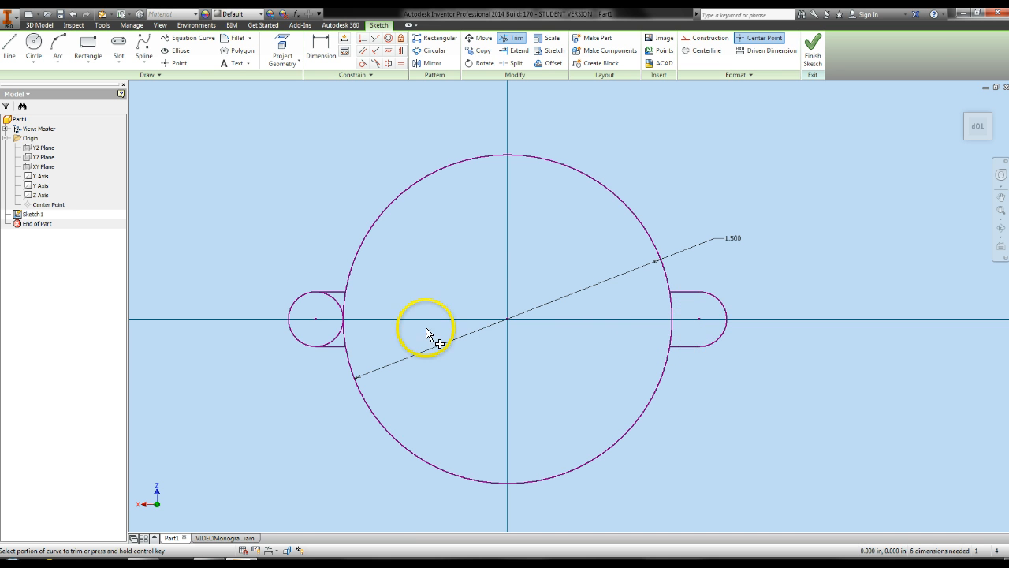
{"action": "left_click", "coordinate": [342, 330]}
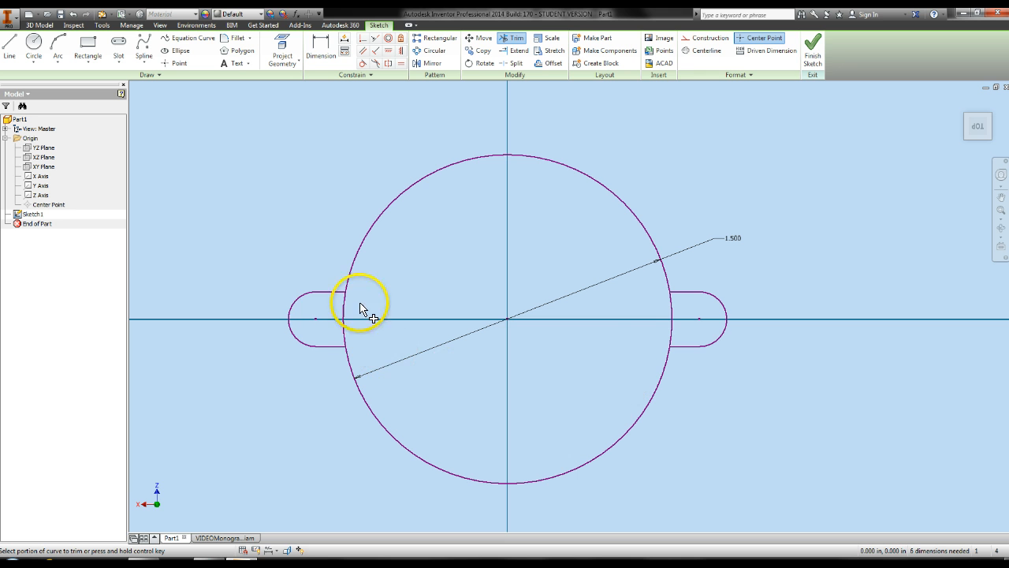
Trim the large circle's segments between the connecting lines on both sides to form one continuous outline.
{"action": "left_click", "coordinate": [669, 312]}
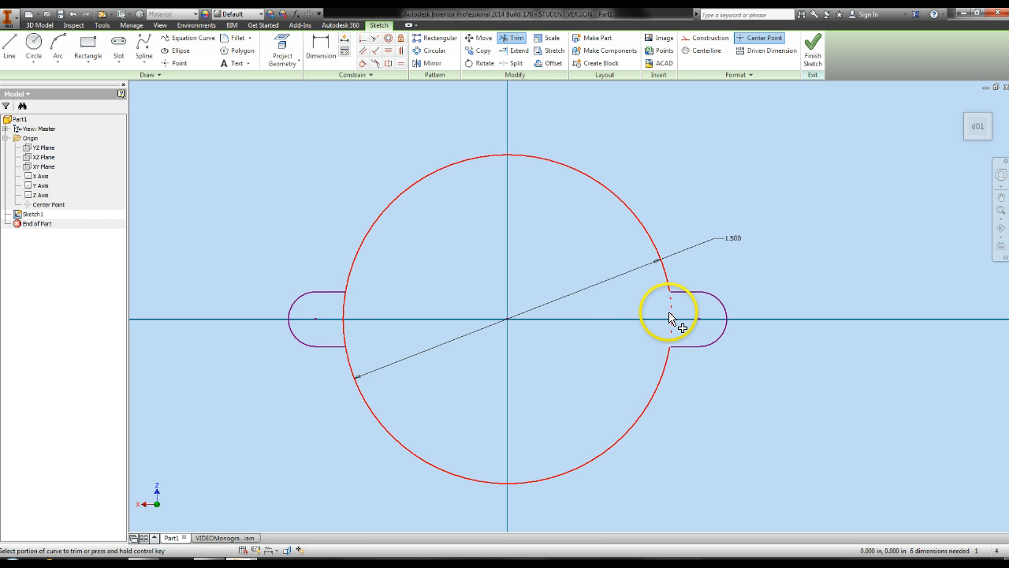
{"action": "left_click", "coordinate": [344, 309]}
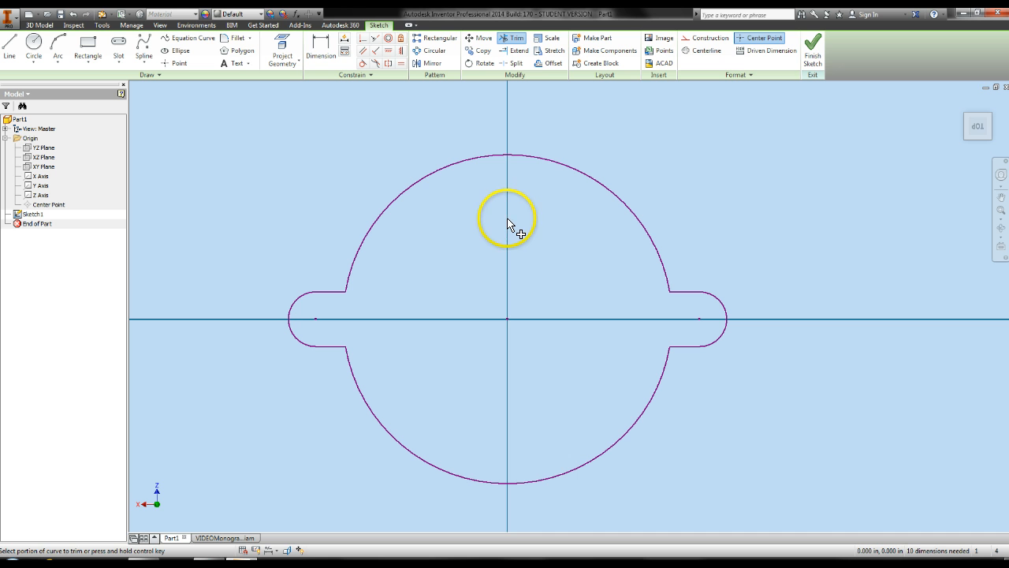
{"action": "key", "text": "Escape"}
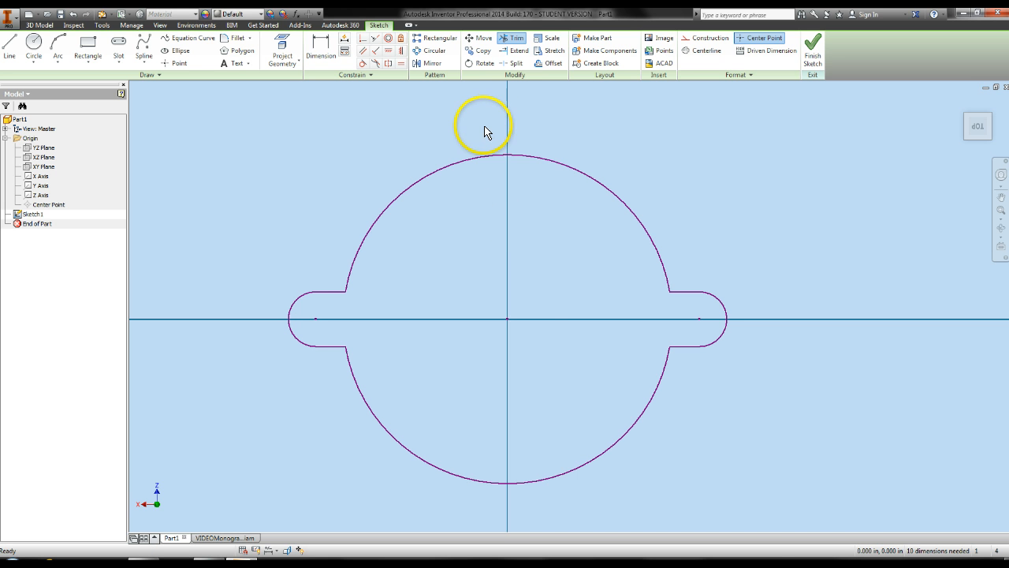
Check the loop holes on the finished pendant assembly and draw a .125 in diameter circle at the left loop's center in Part1.
{"action": "left_click", "coordinate": [207, 539]}
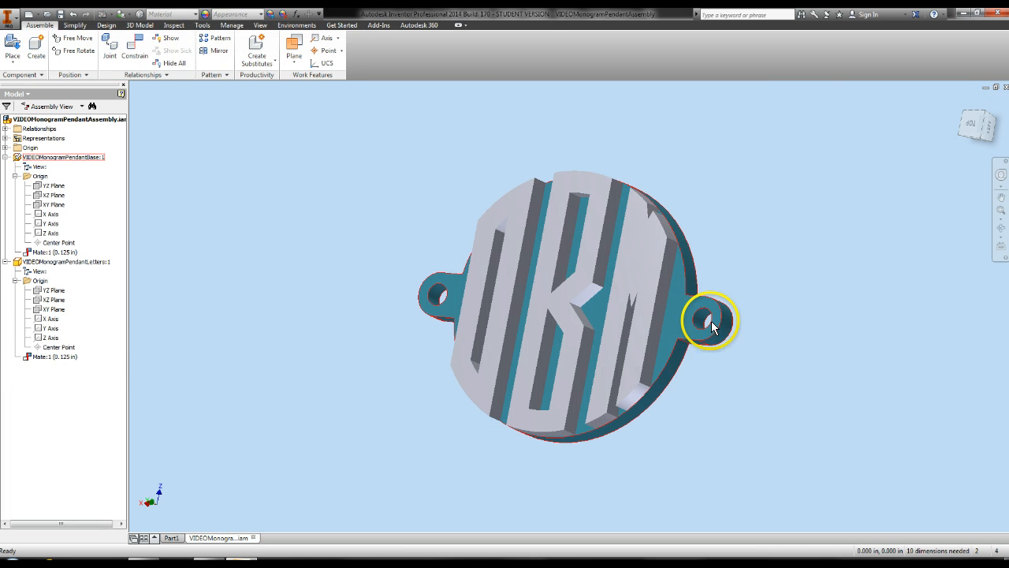
{"action": "left_click", "coordinate": [179, 536]}
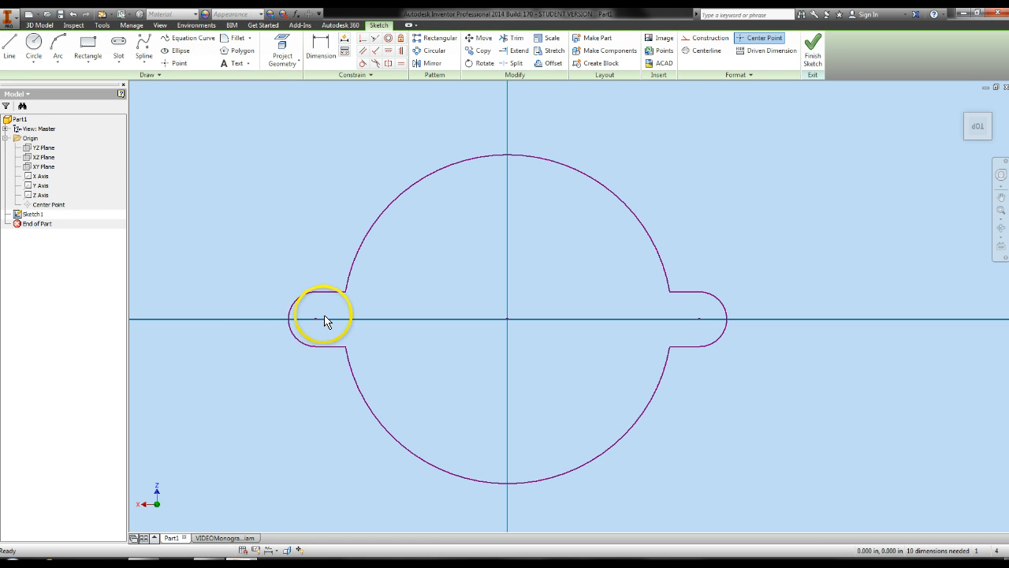
{"action": "left_click", "coordinate": [33, 63]}
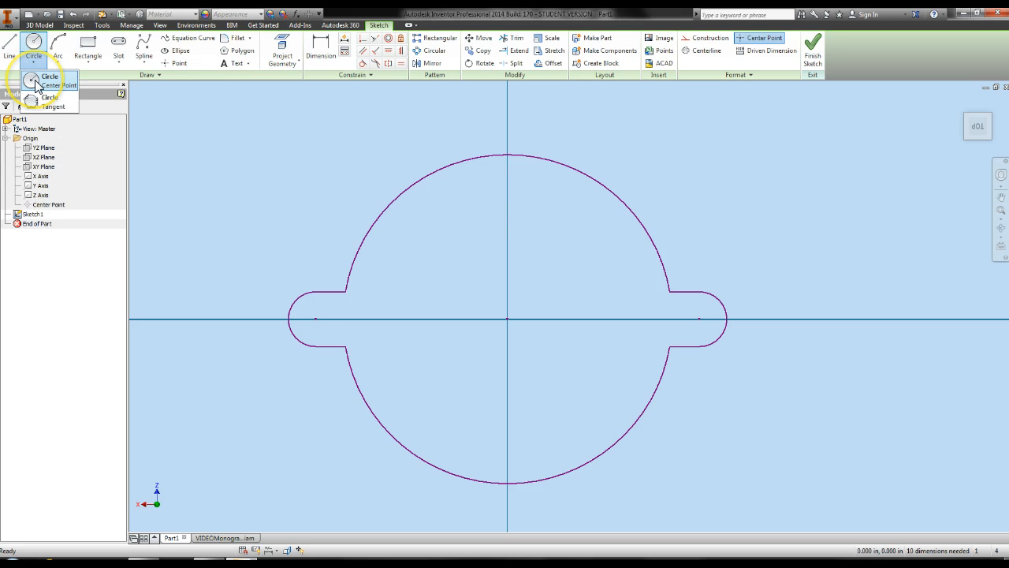
{"action": "left_click", "coordinate": [35, 82]}
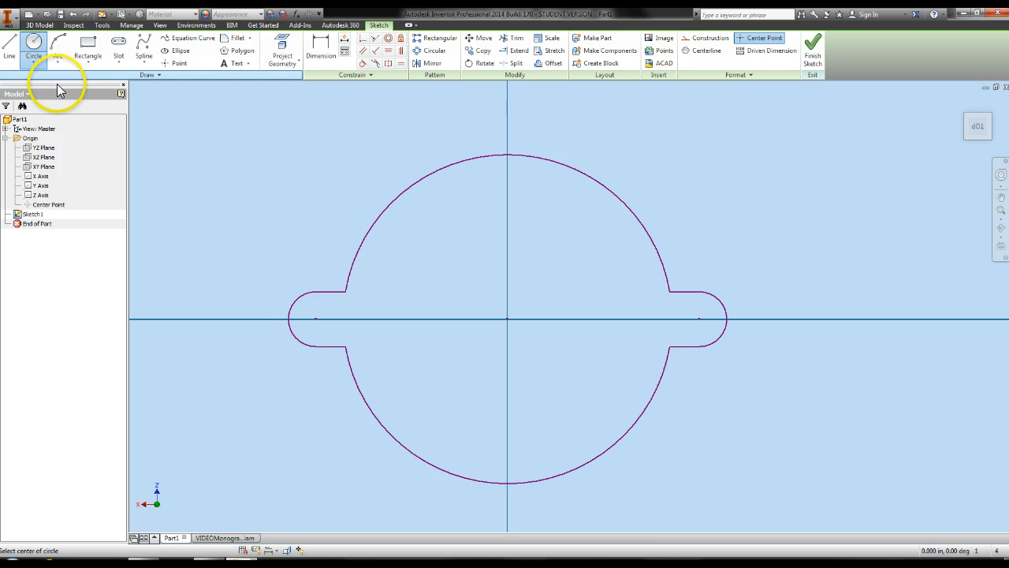
{"action": "left_click", "coordinate": [315, 318]}
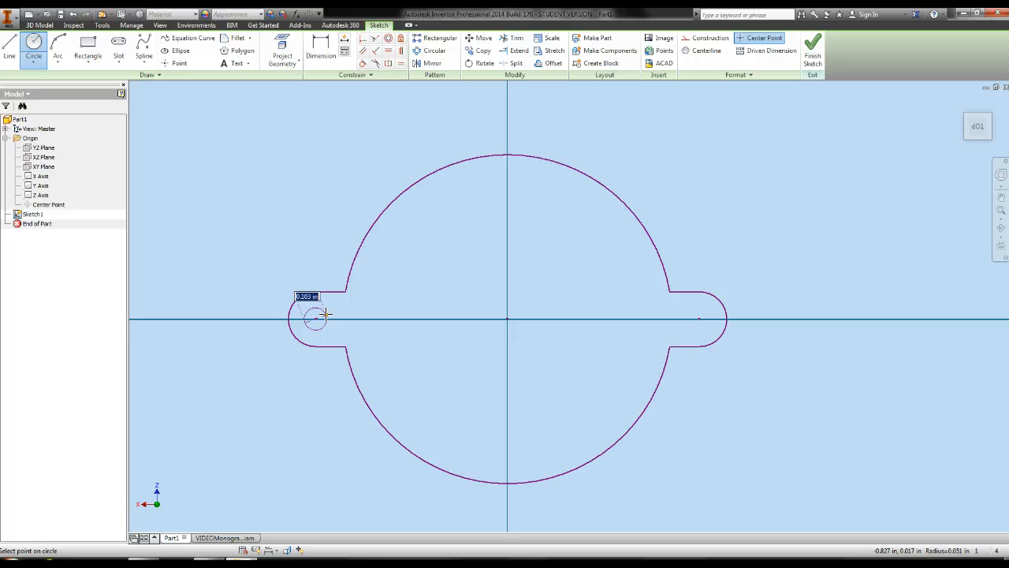
{"action": "type", "text": ".125"}
{"action": "key", "text": "Return"}
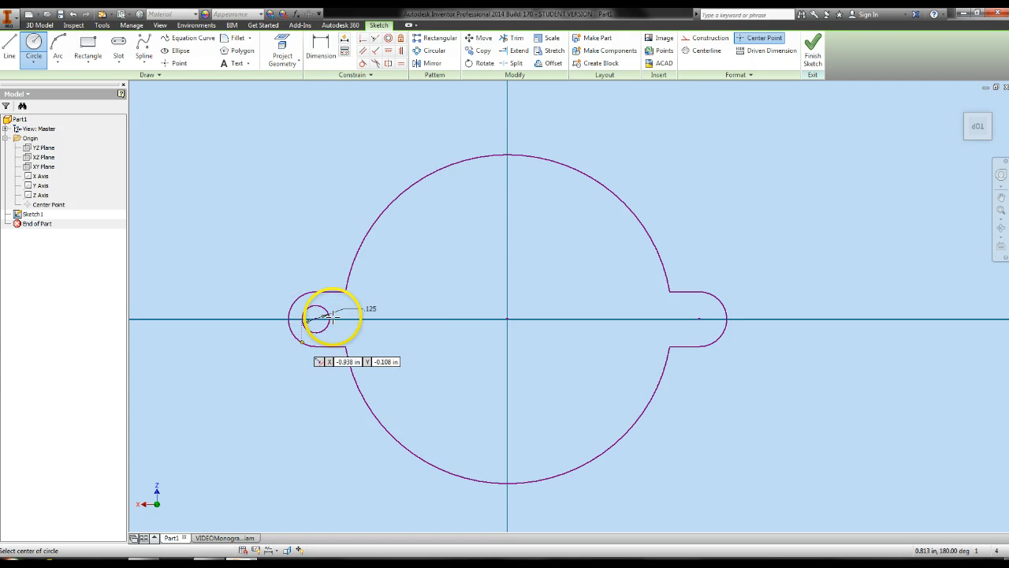
Draw a matching .125 in diameter circle at the right loop's center and end the Circle command.
{"action": "left_click", "coordinate": [699, 319]}
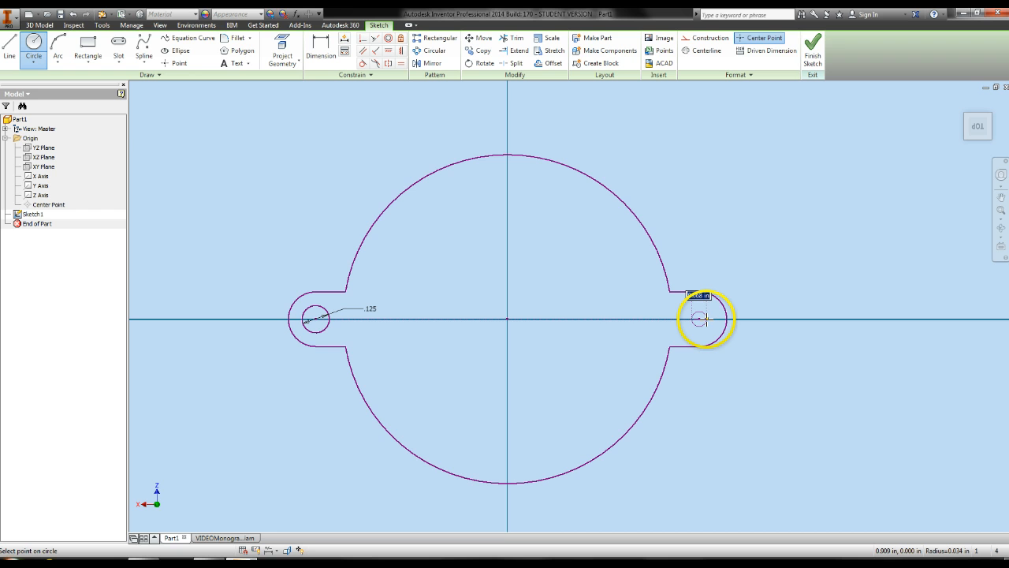
{"action": "key", "text": "BackSpace"}
{"action": "key", "text": "Return"}
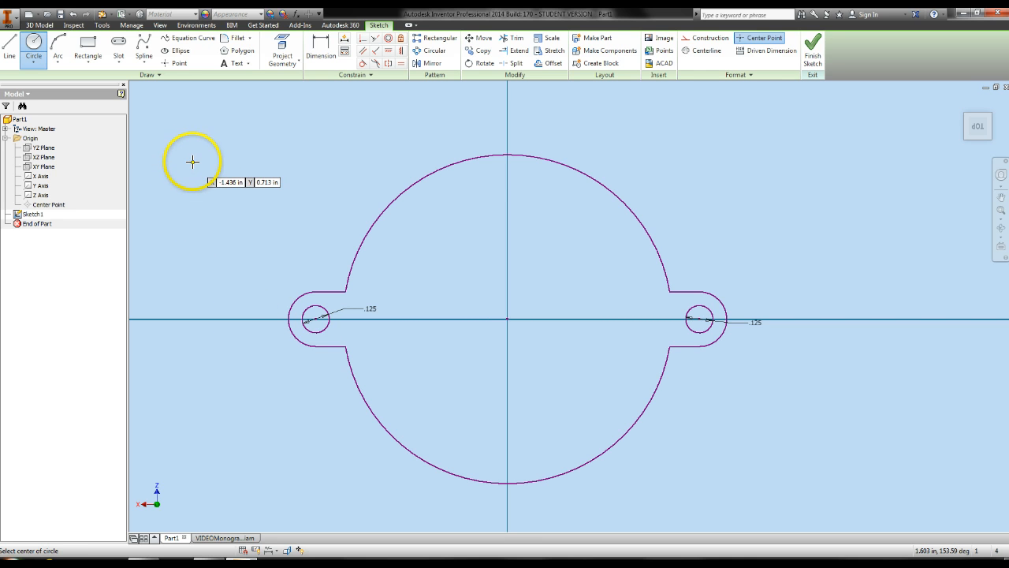
{"action": "right_click", "coordinate": [237, 174]}
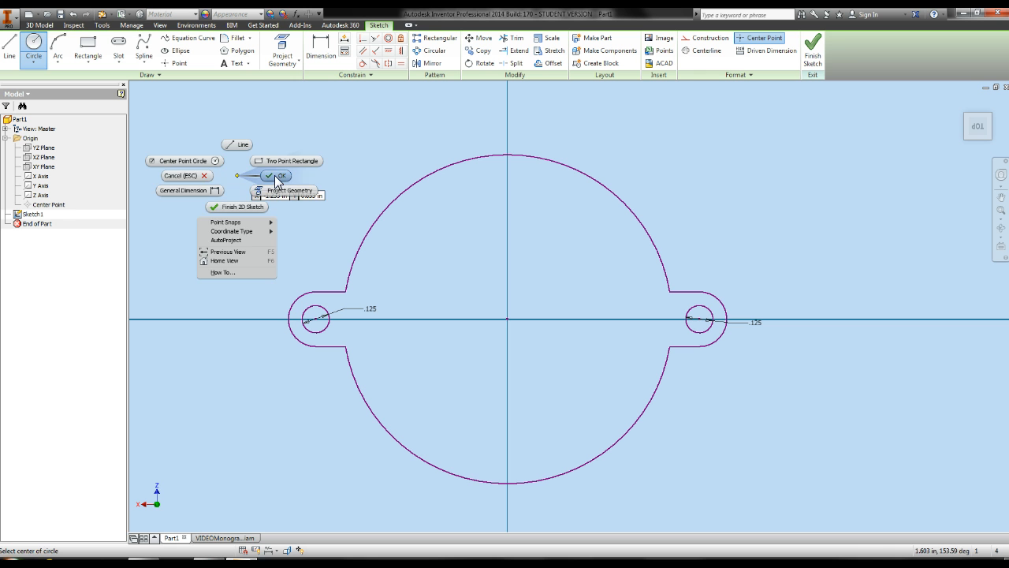
{"action": "left_click", "coordinate": [274, 175]}
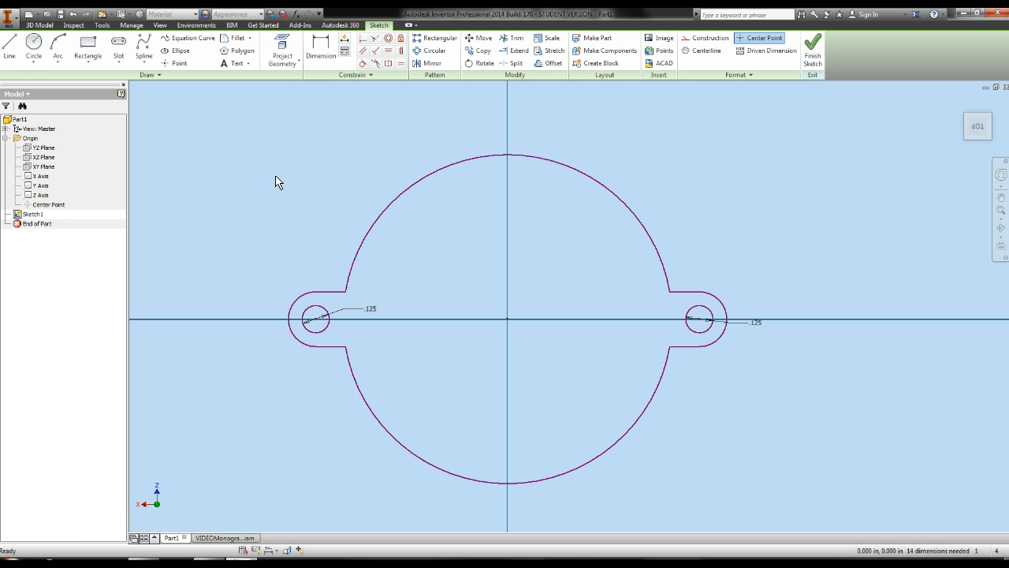
Finish the sketch and start an extrusion of the pendant outline, leaving the two loop holes out of the profile.
{"action": "left_click", "coordinate": [812, 48]}
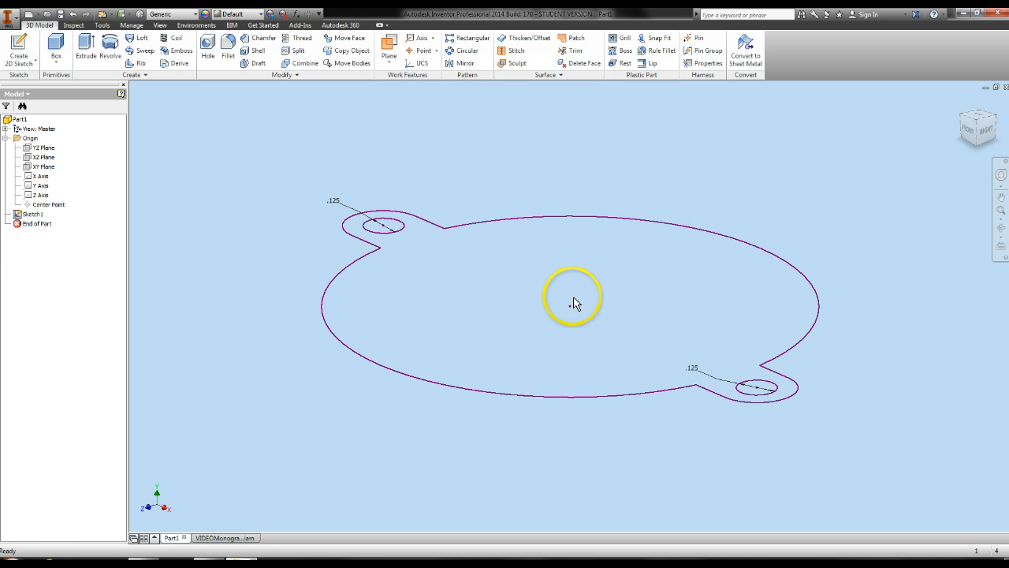
{"action": "left_click", "coordinate": [88, 56]}
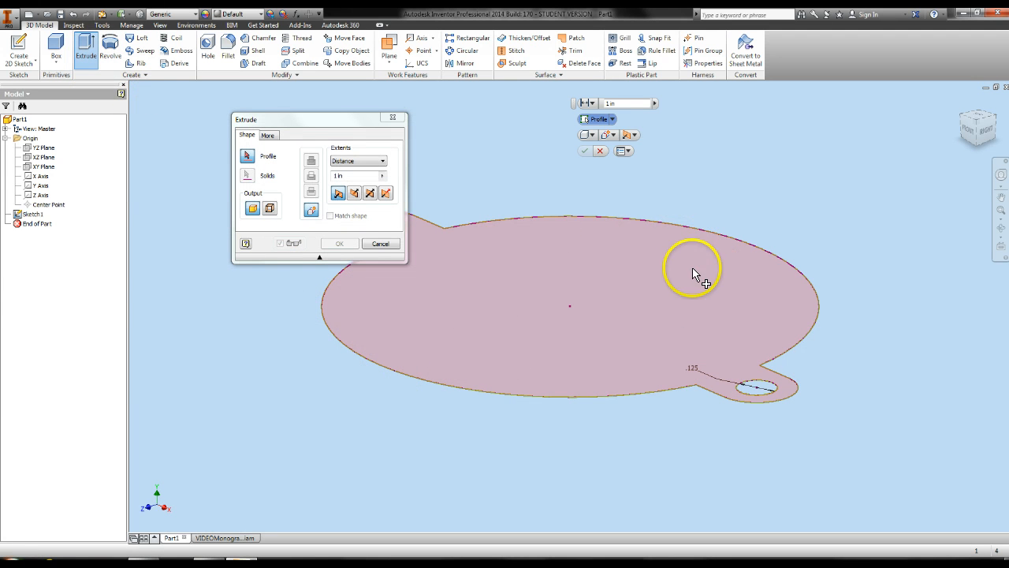
{"action": "left_click", "coordinate": [506, 301]}
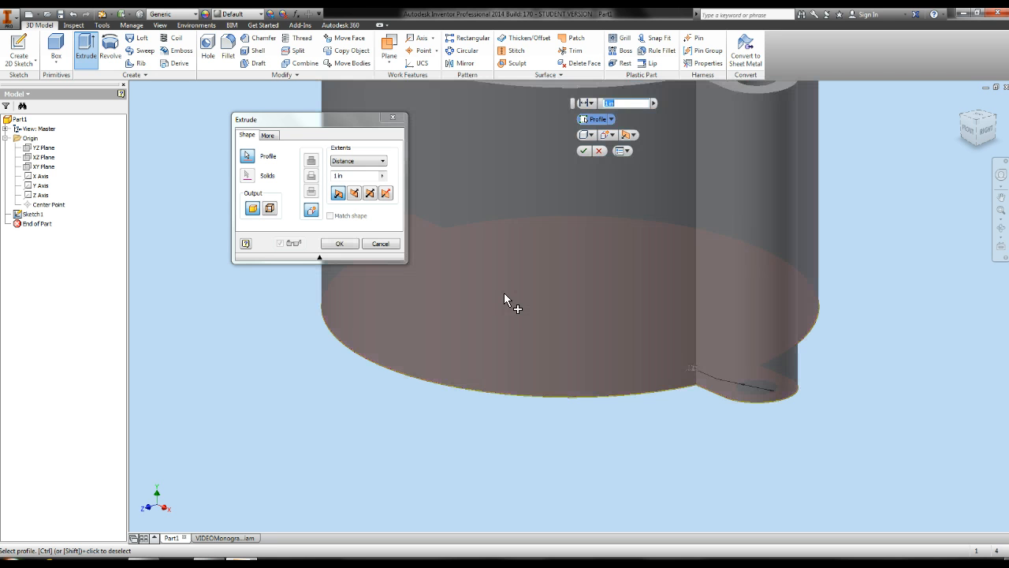
{"action": "scroll", "coordinate": [503, 292], "scroll_direction": "down", "scroll_amount": 5}
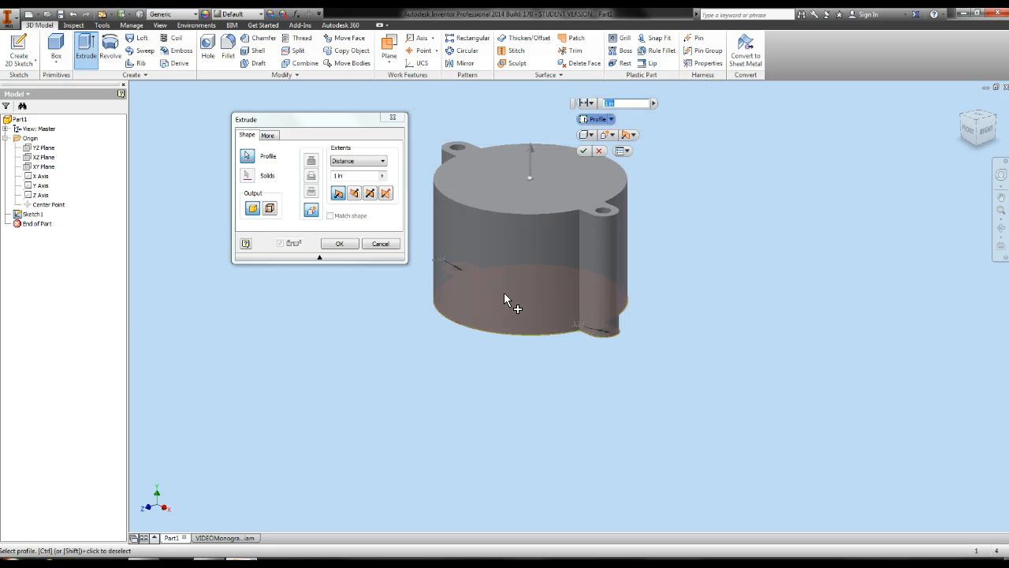
{"action": "middle_click_drag", "start_coordinate": [421, 300], "coordinate": [499, 321]}
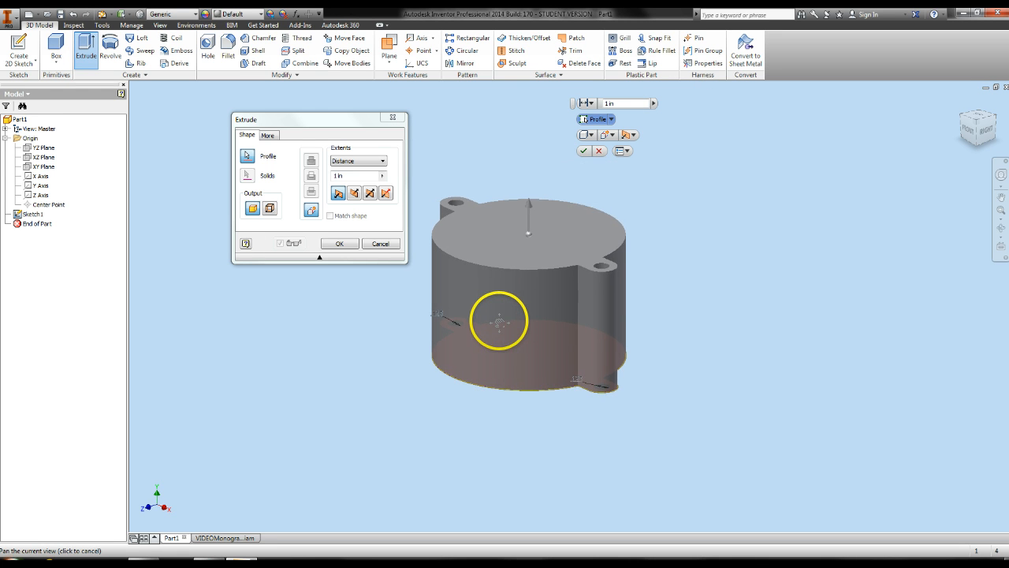
Check the base thickness on the finished pendant assembly and set Part1's extrusion distance to .125 in.
{"action": "left_click", "coordinate": [234, 538]}
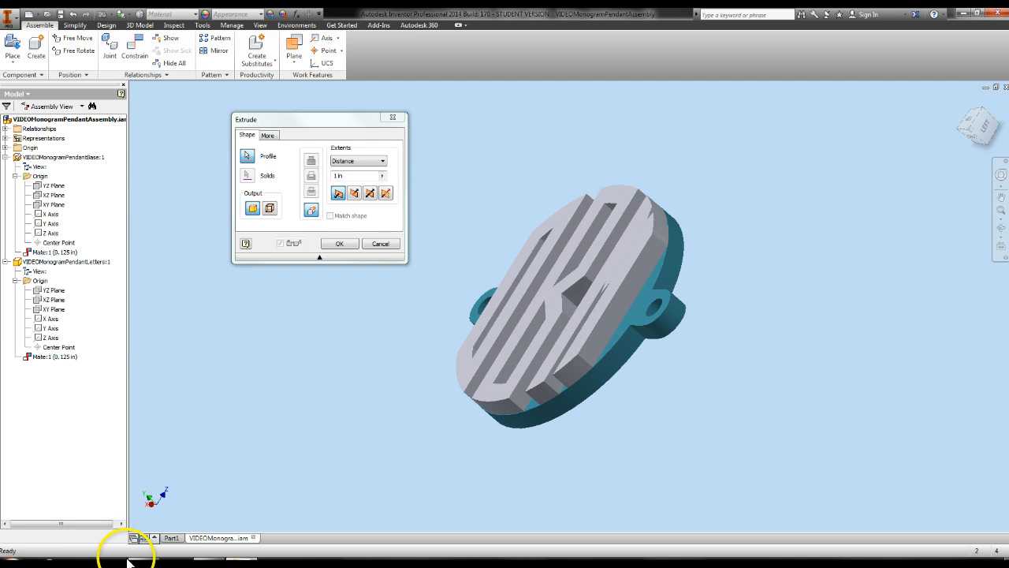
{"action": "left_click", "coordinate": [171, 539]}
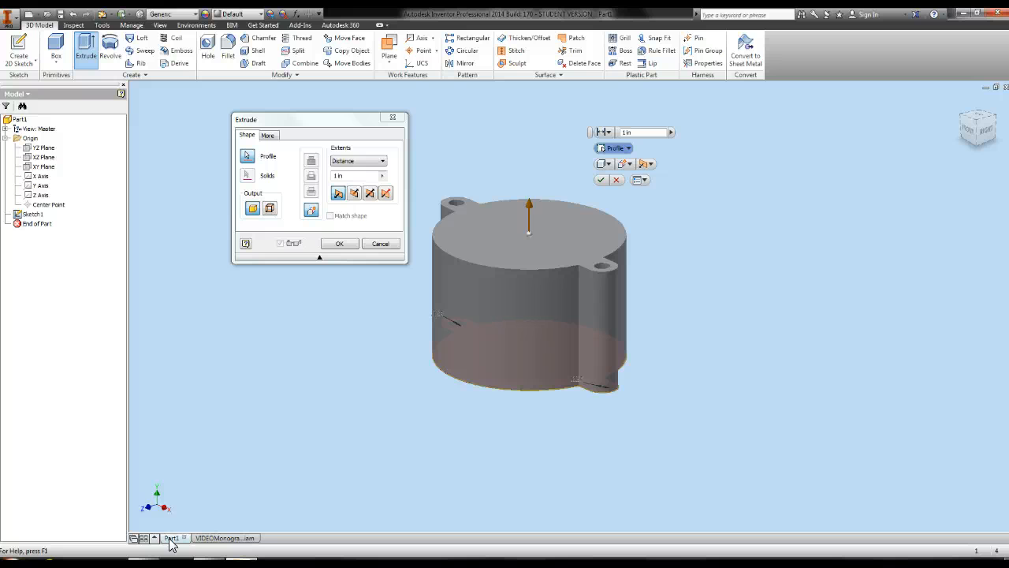
{"action": "key", "text": "BackSpace"}
{"action": "key", "text": "BackSpace"}
{"action": "key", "text": "BackSpace"}
{"action": "key", "text": "BackSpace"}
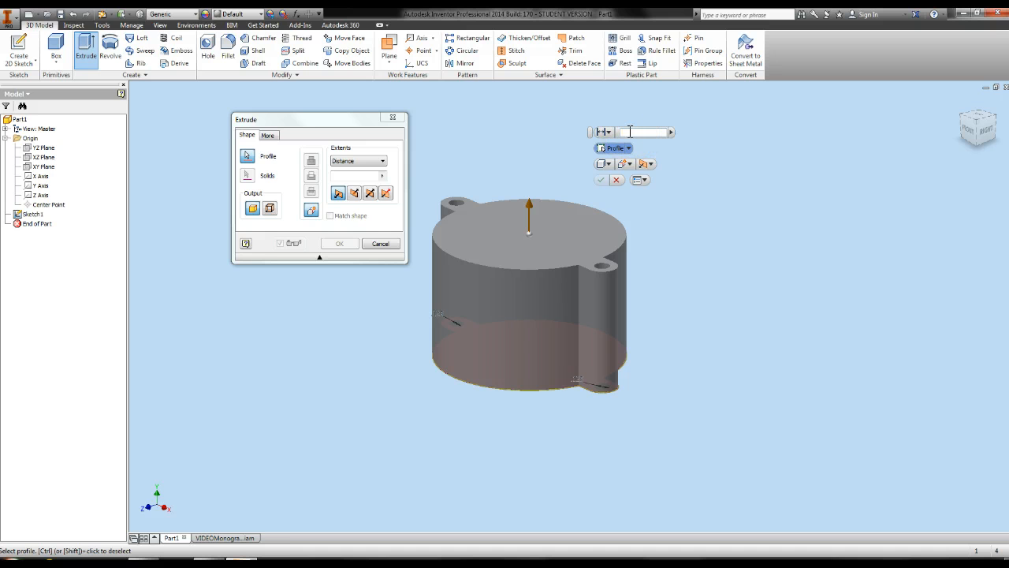
{"action": "type", "text": ".125"}
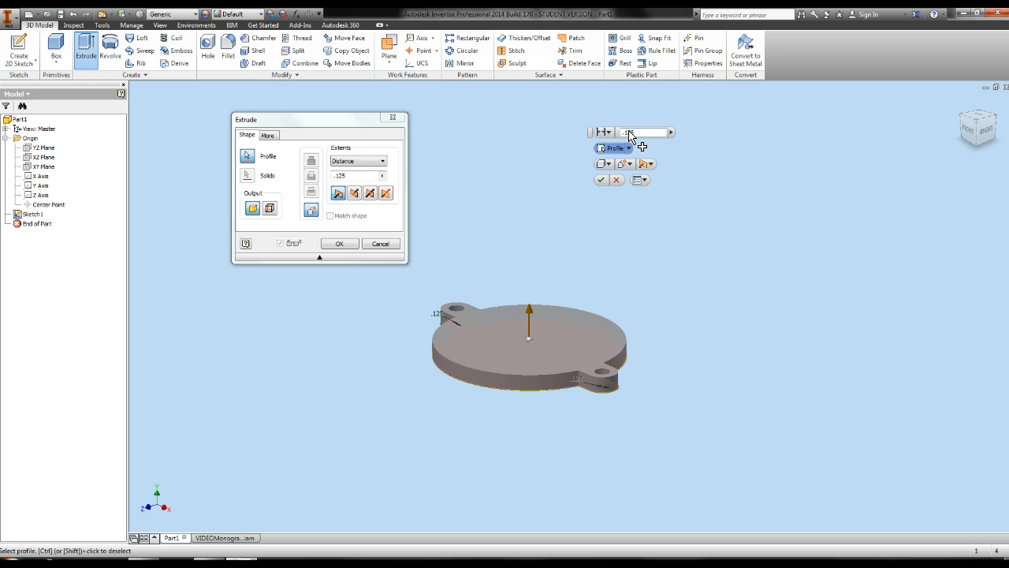
Compare the extrusion direction options, choose Direction 2 so the base extends below the sketch plane, and complete the extrusion.
{"action": "left_click", "coordinate": [354, 195]}
{"action": "left_click", "coordinate": [371, 196]}
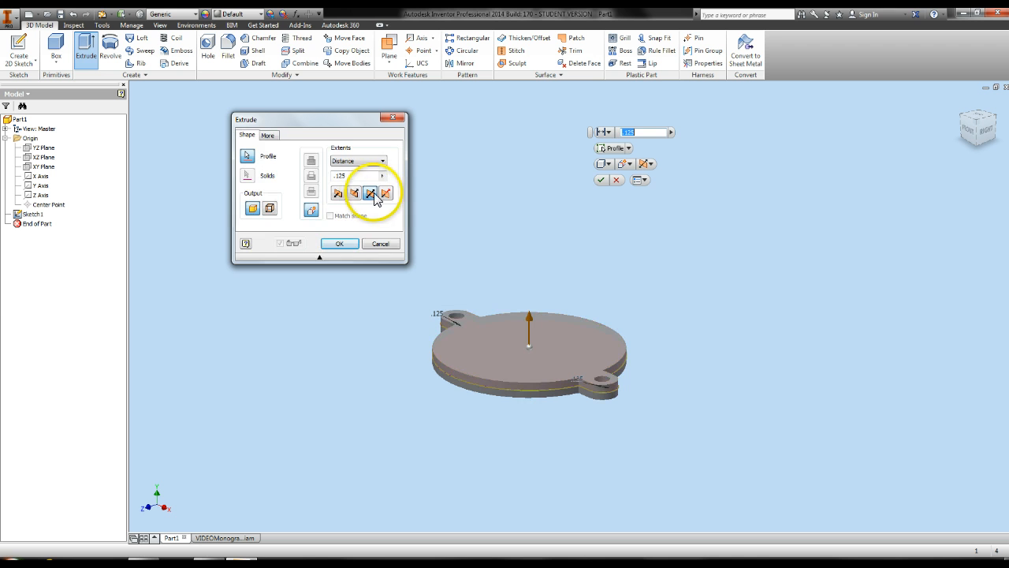
{"action": "left_click", "coordinate": [387, 195]}
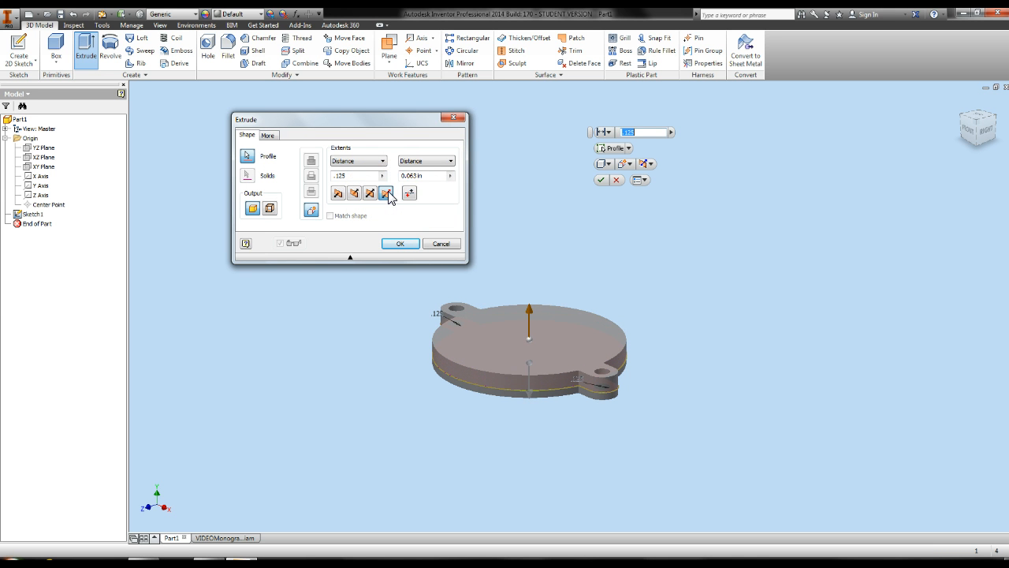
{"action": "left_click", "coordinate": [354, 195]}
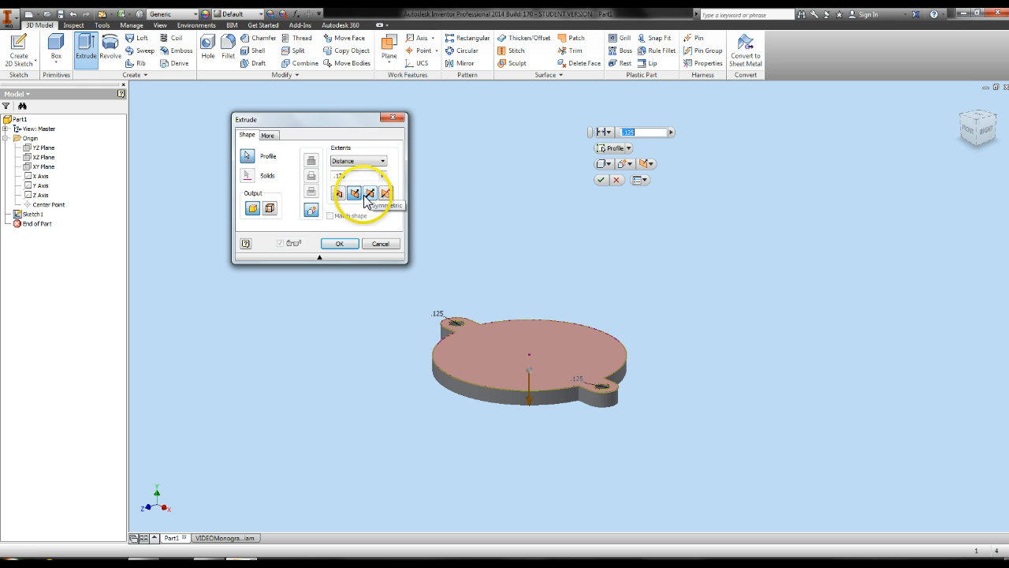
{"action": "left_click", "coordinate": [367, 197]}
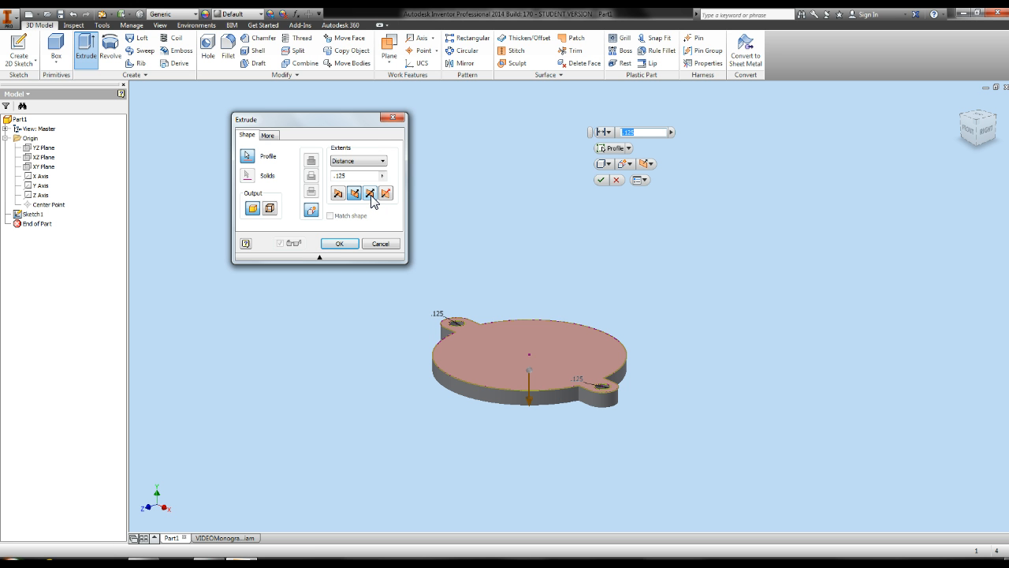
{"action": "left_click", "coordinate": [357, 197]}
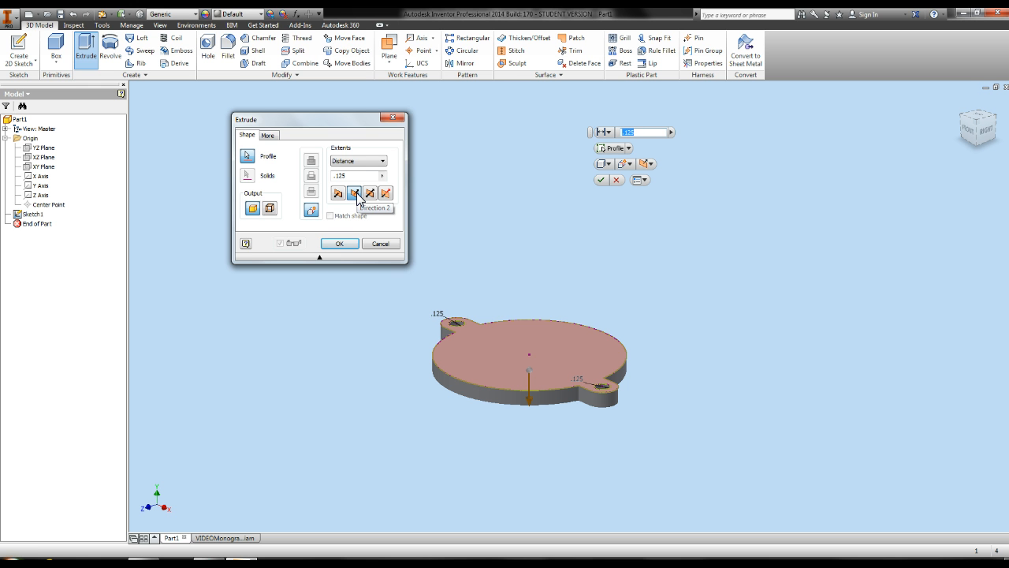
{"action": "left_click", "coordinate": [338, 194]}
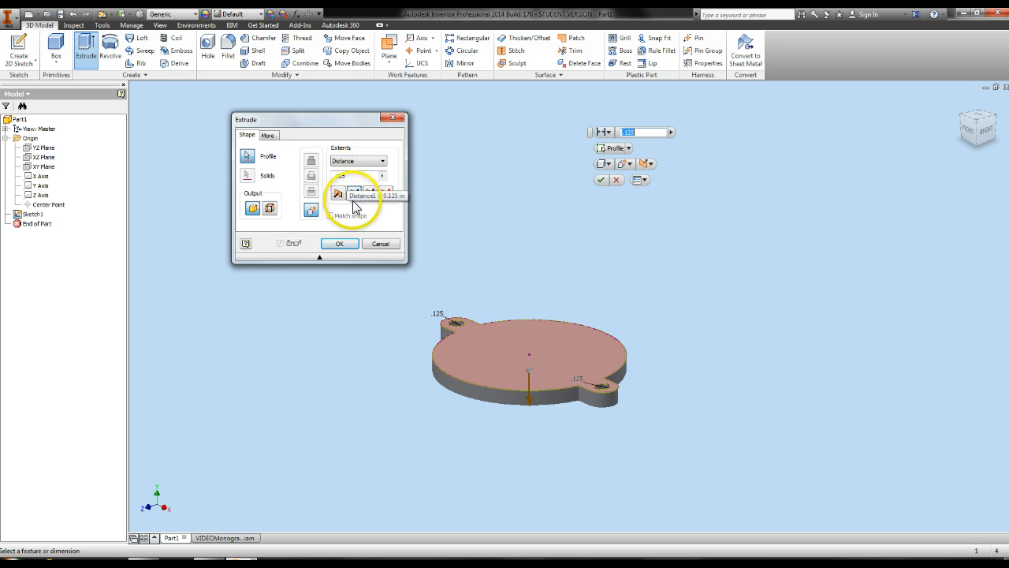
{"action": "left_click", "coordinate": [354, 198]}
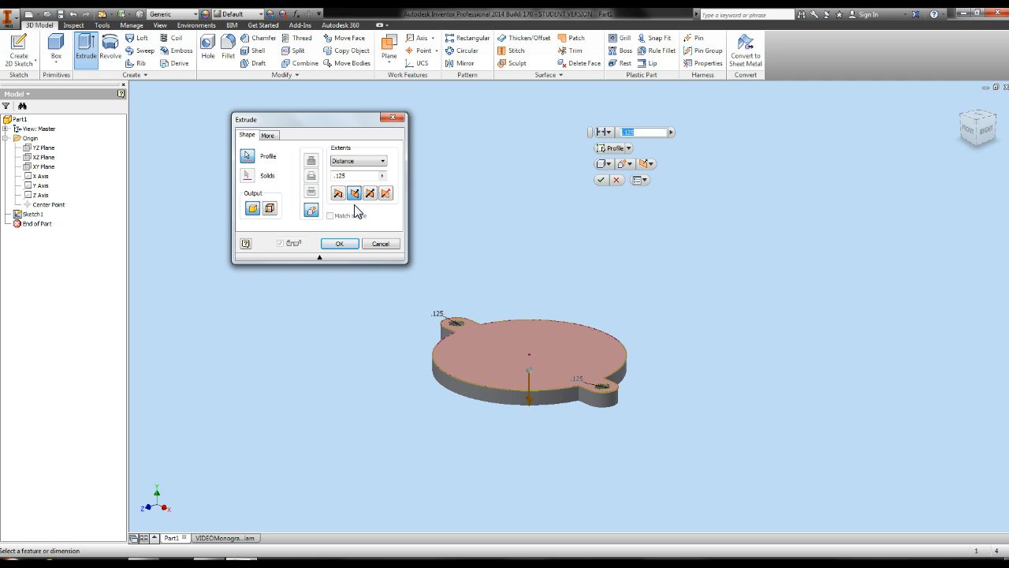
{"action": "left_click", "coordinate": [341, 243]}
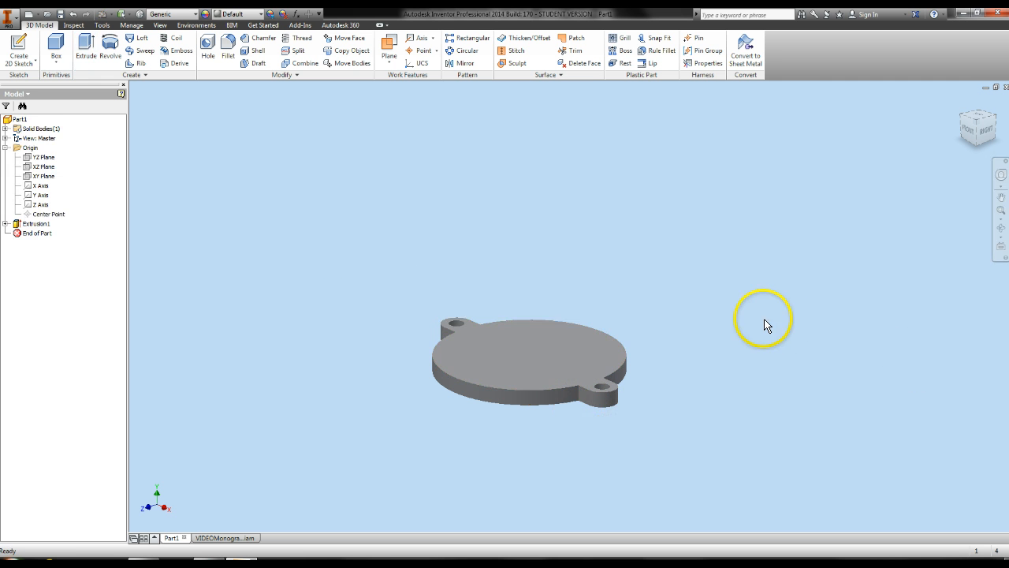
Start a new 2D sketch in Part1 and check the side loops on the finished pendant assembly for reference.
{"action": "middle_click_drag", "start_coordinate": [716, 330], "coordinate": [716, 330], "text": "shift"}
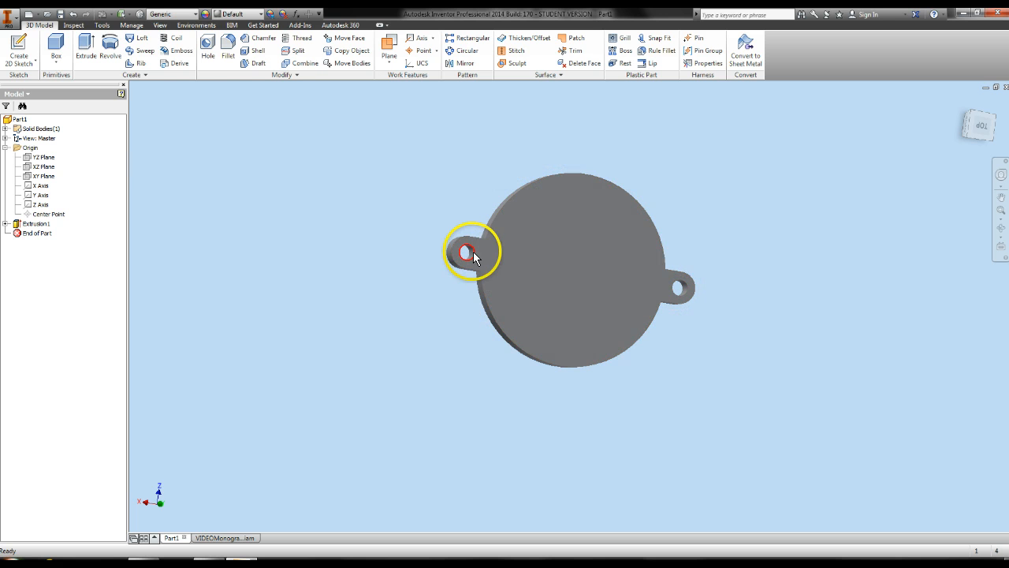
{"action": "left_click", "coordinate": [18, 49]}
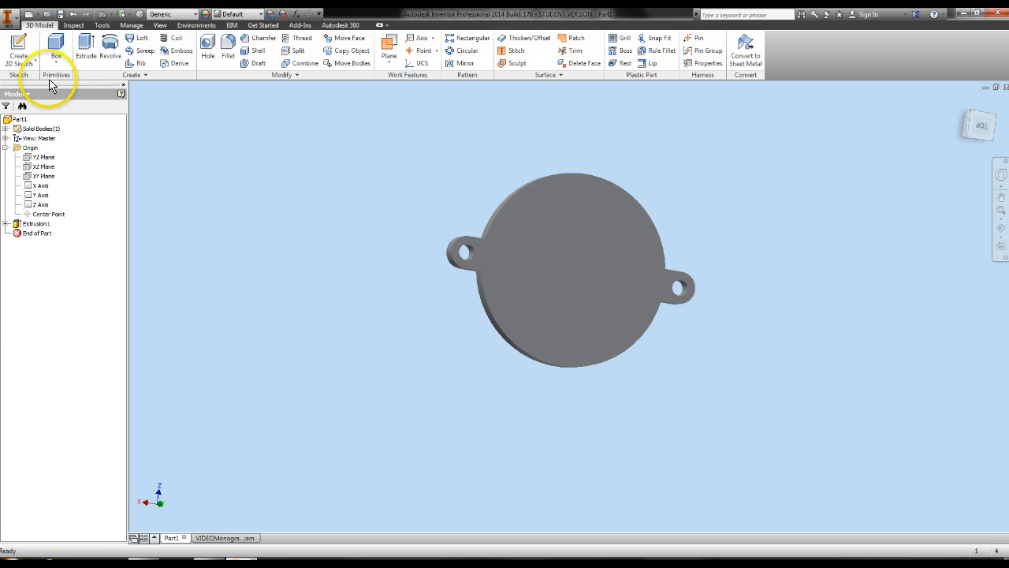
{"action": "left_click", "coordinate": [543, 219]}
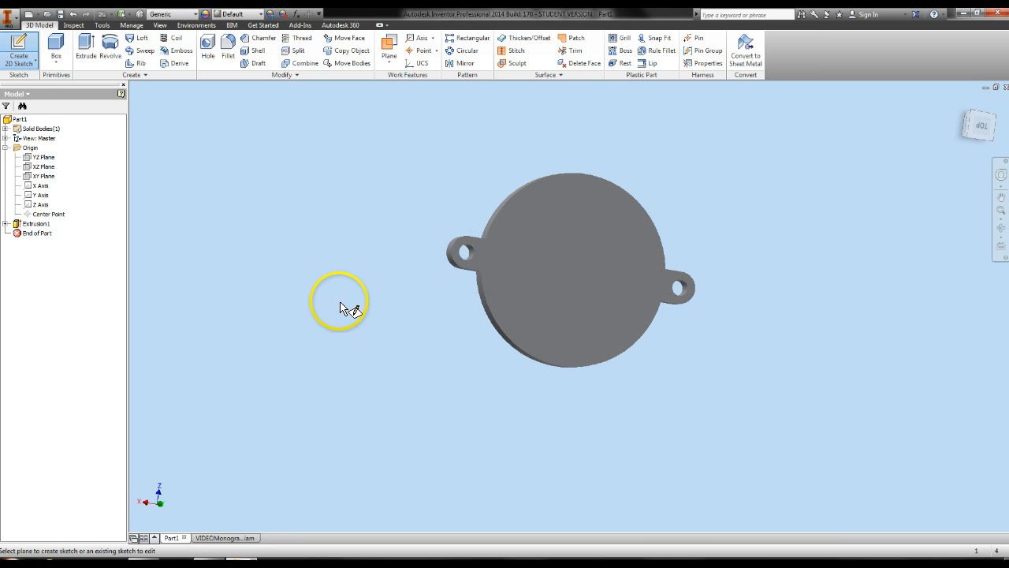
{"action": "left_click", "coordinate": [211, 540]}
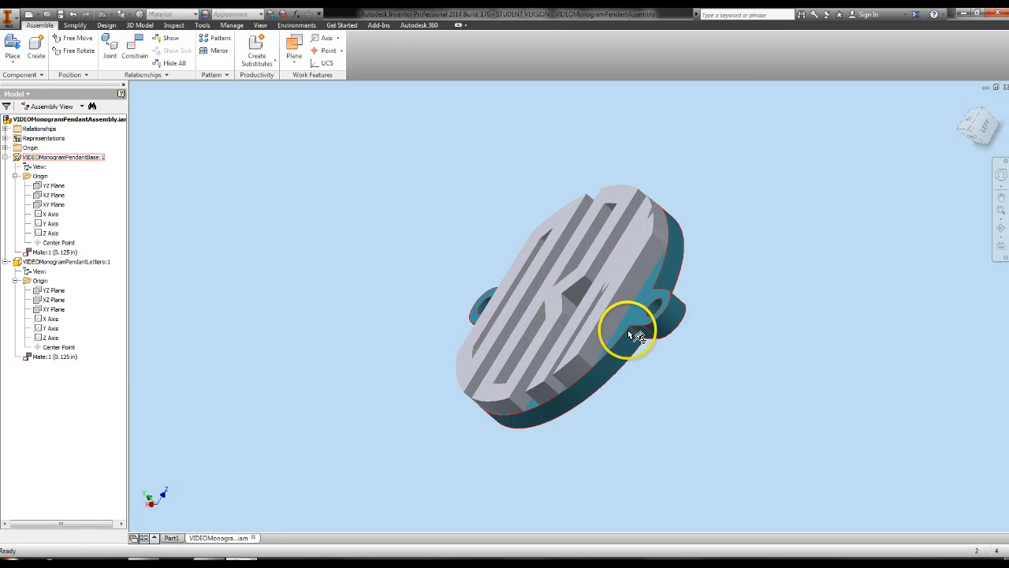
{"action": "left_click", "coordinate": [172, 538]}
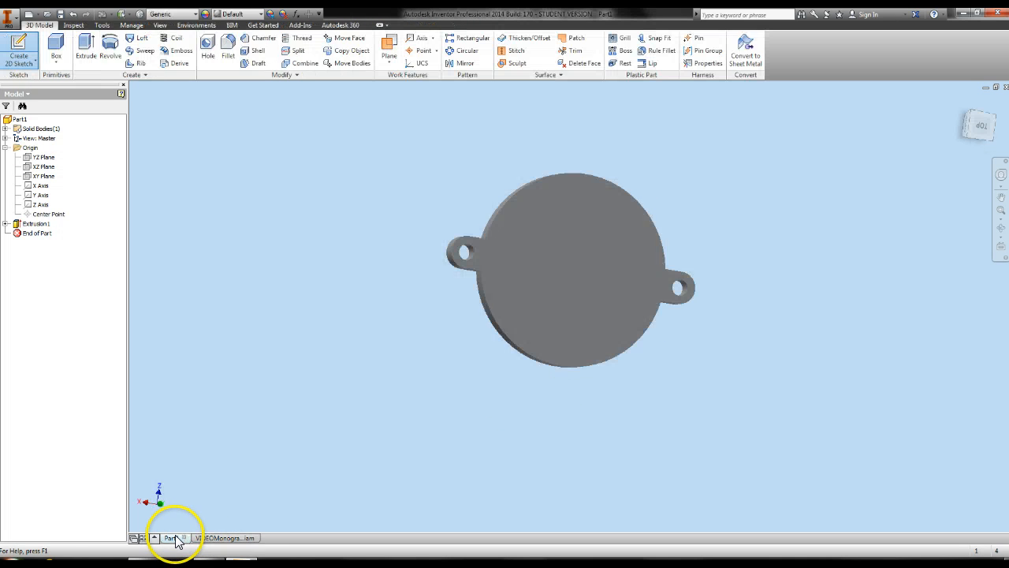